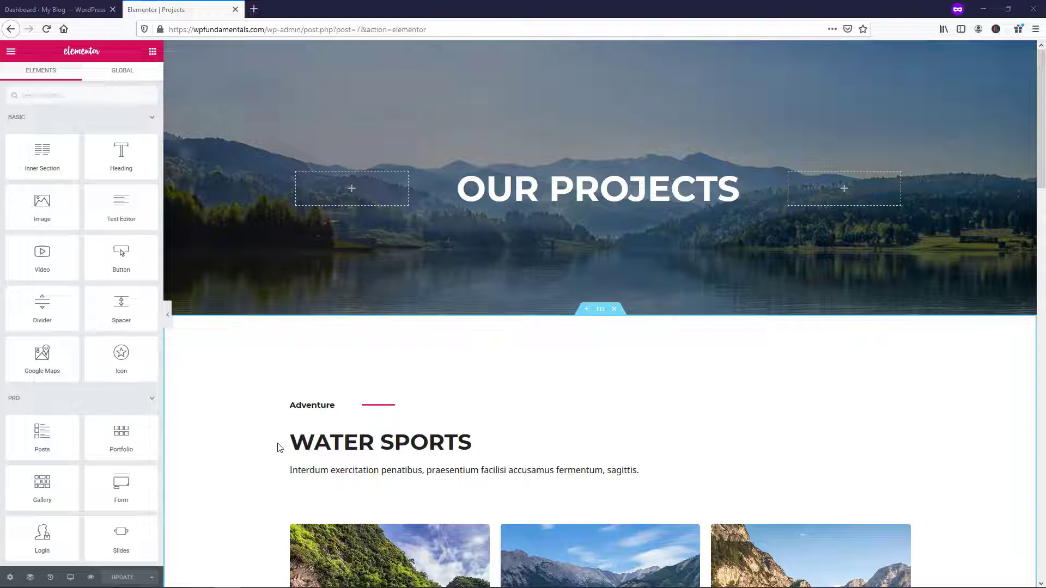
Add a one-column section below the Camping gallery and filter the widgets by 'form'
scroll(555, 368, down, 5)
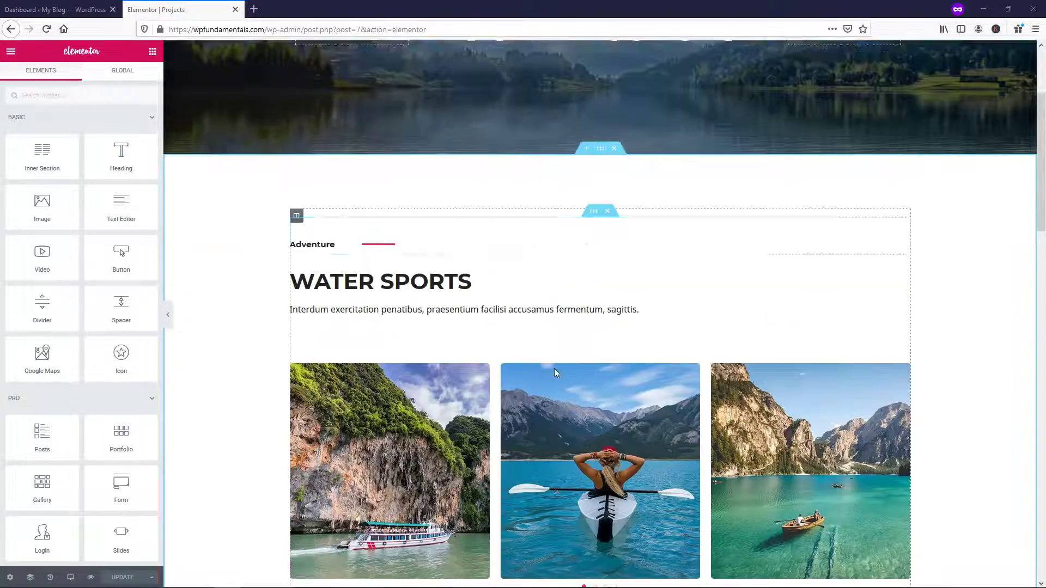
scroll(551, 373, down, 20)
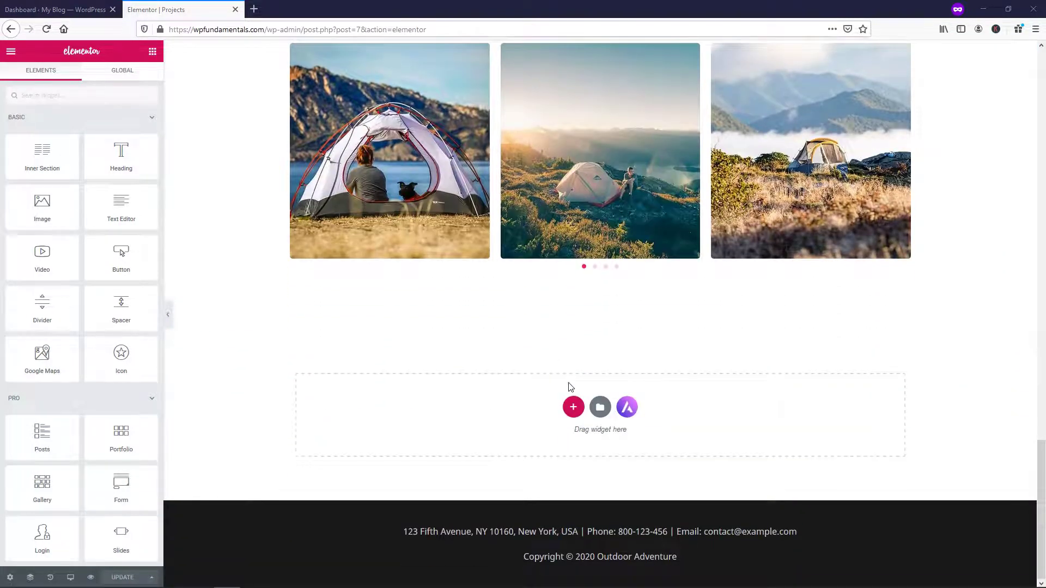
click(573, 409)
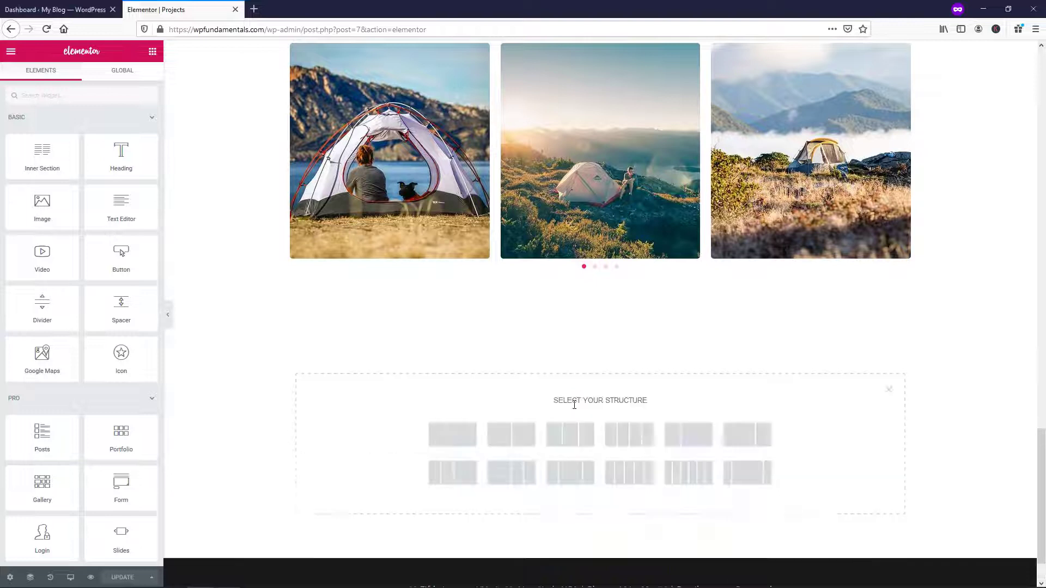
click(478, 430)
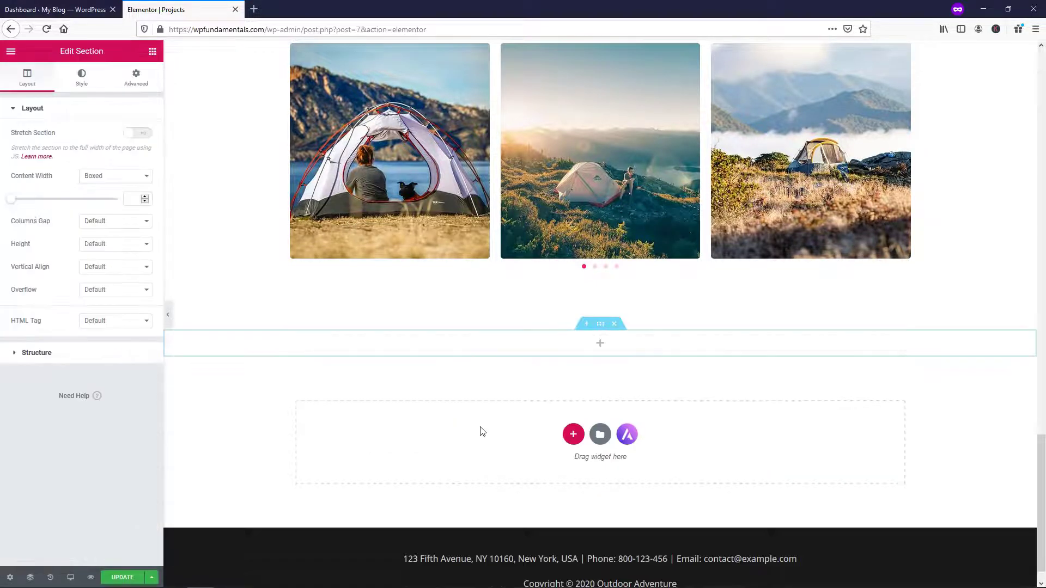
click(600, 344)
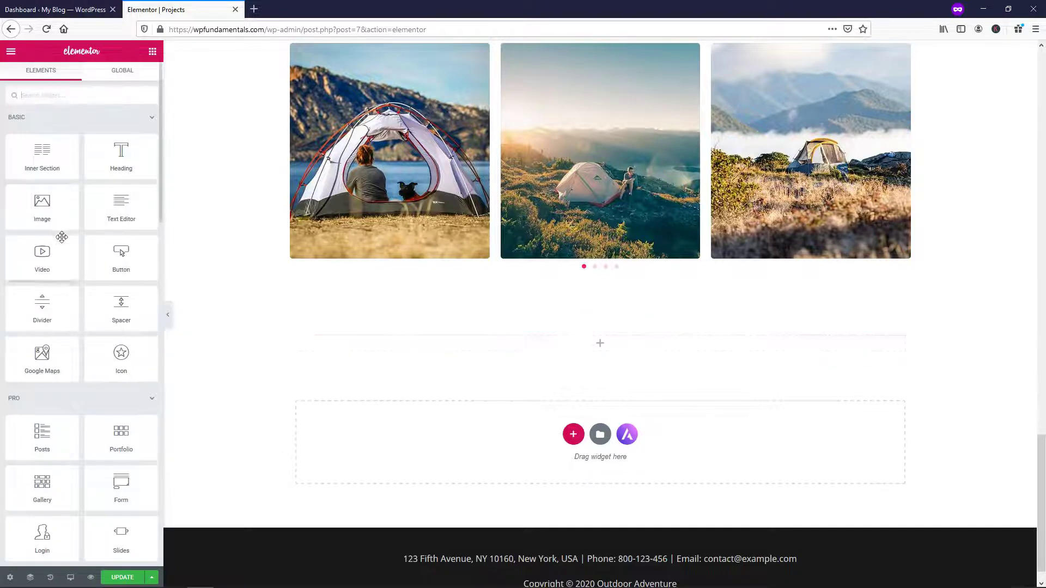
text(form)
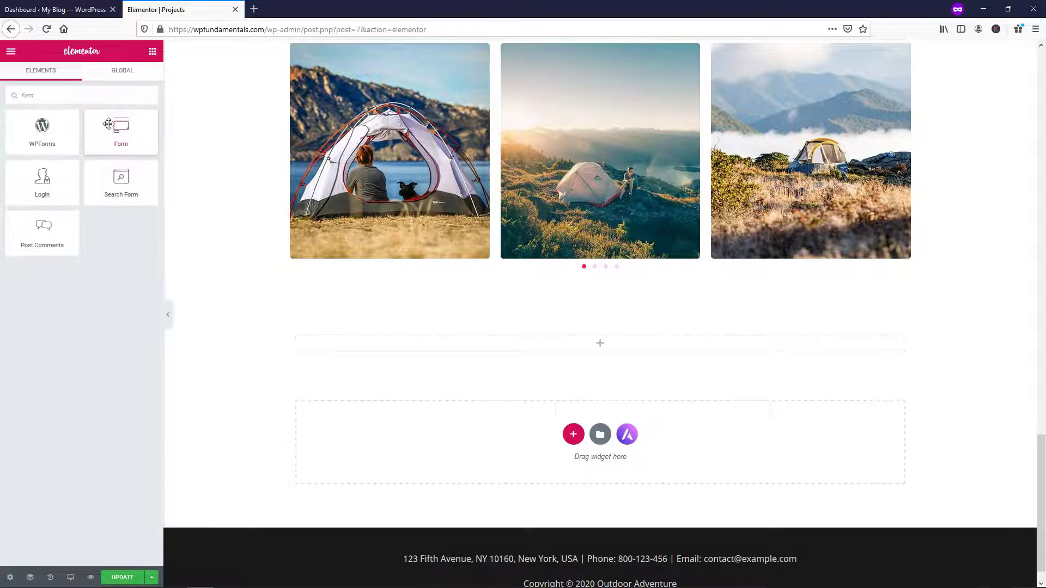
Drop a Form widget into the new section and rename the form 'Contact'
drag(116, 128, 484, 349)
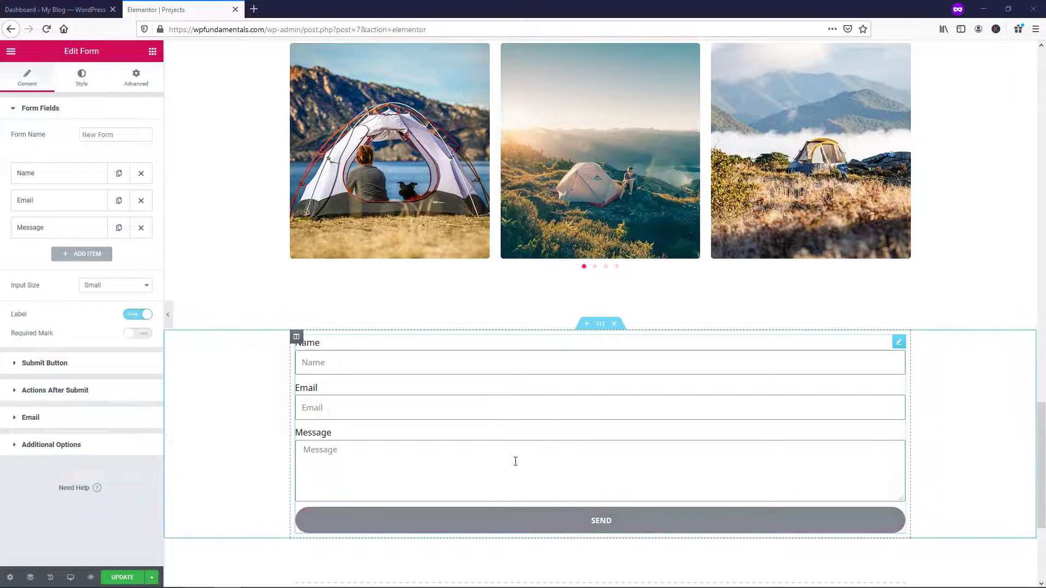
scroll(470, 414, down, 2)
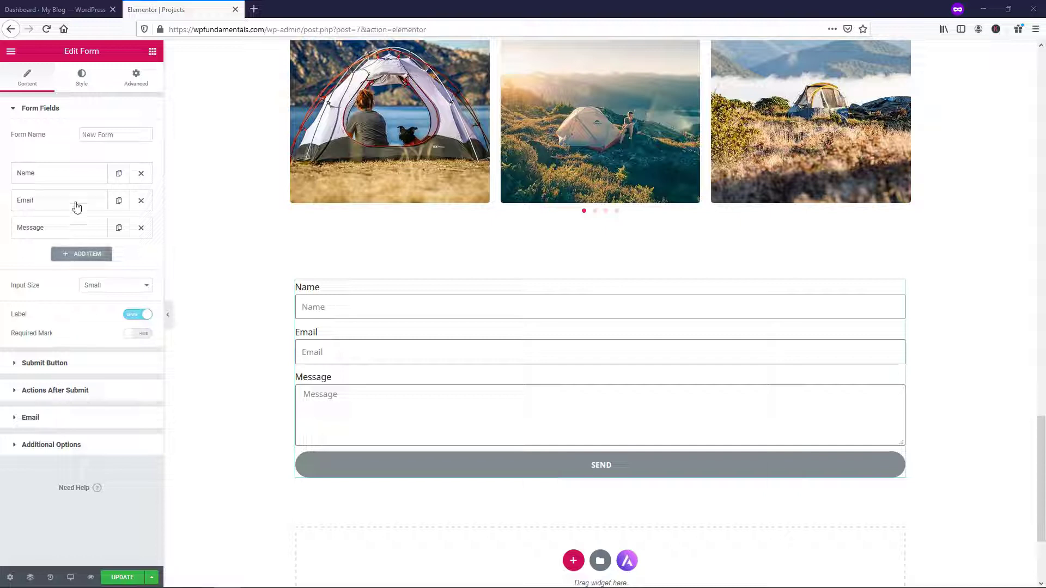
triple_click(130, 135)
text(Contact)
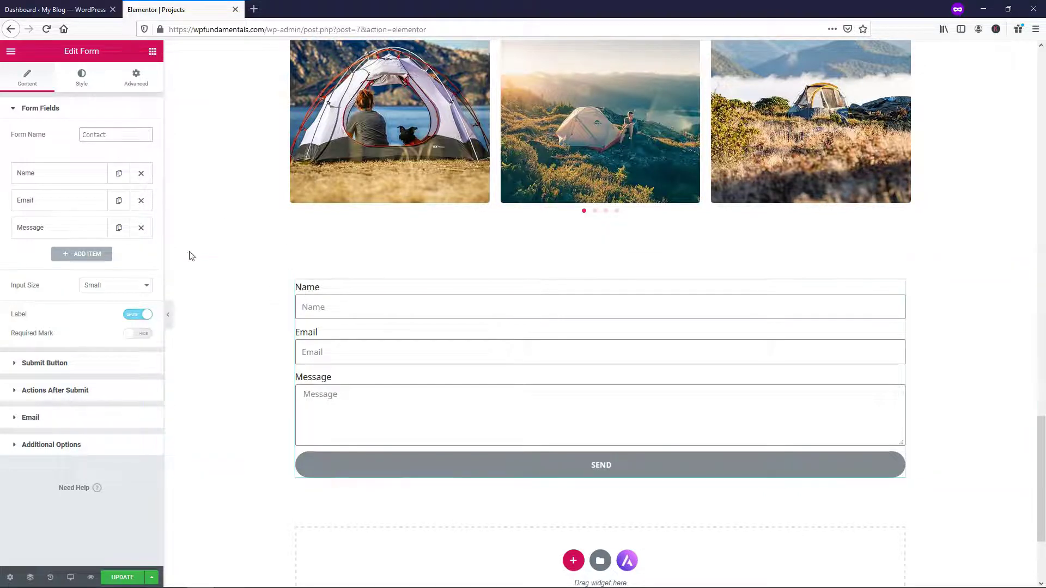
Make the Name field a required Text field at 50% column width
click(61, 176)
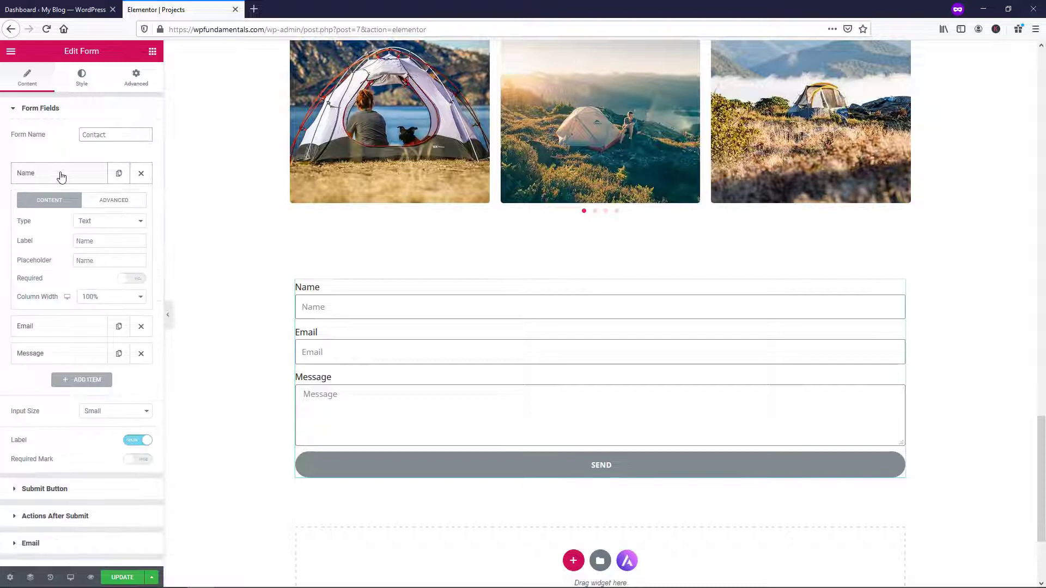
click(108, 224)
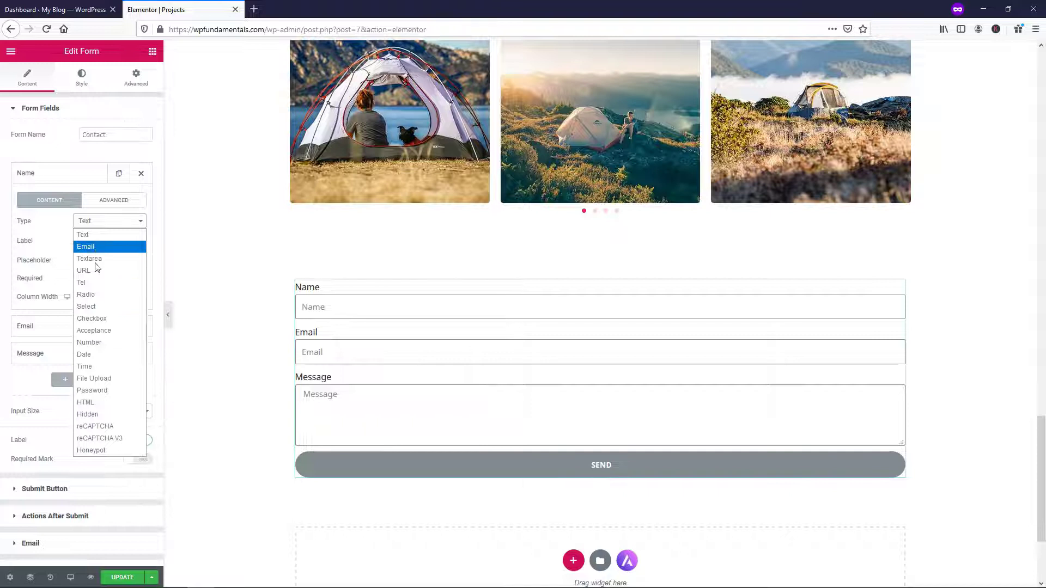
click(85, 235)
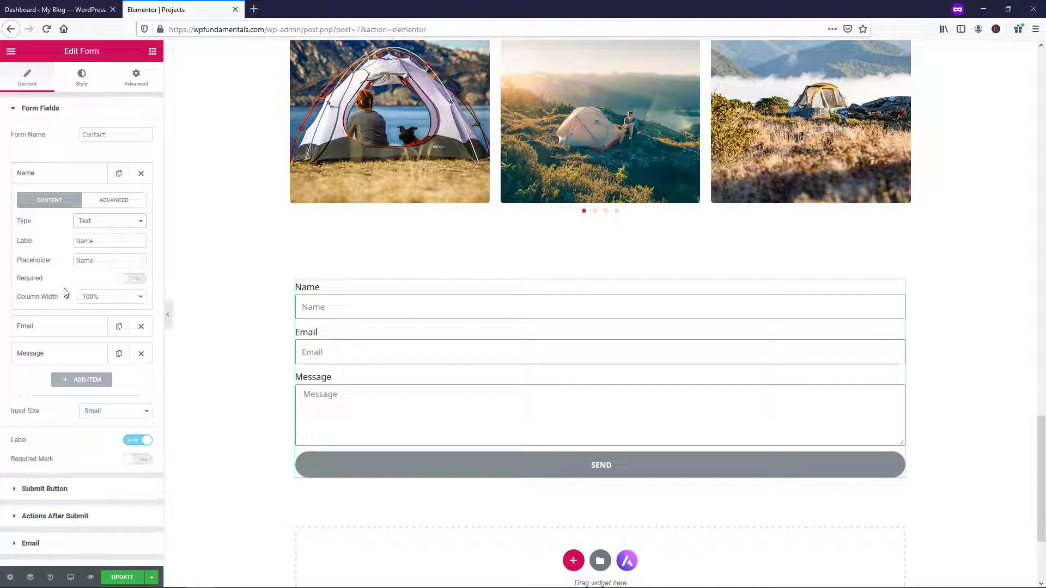
click(141, 283)
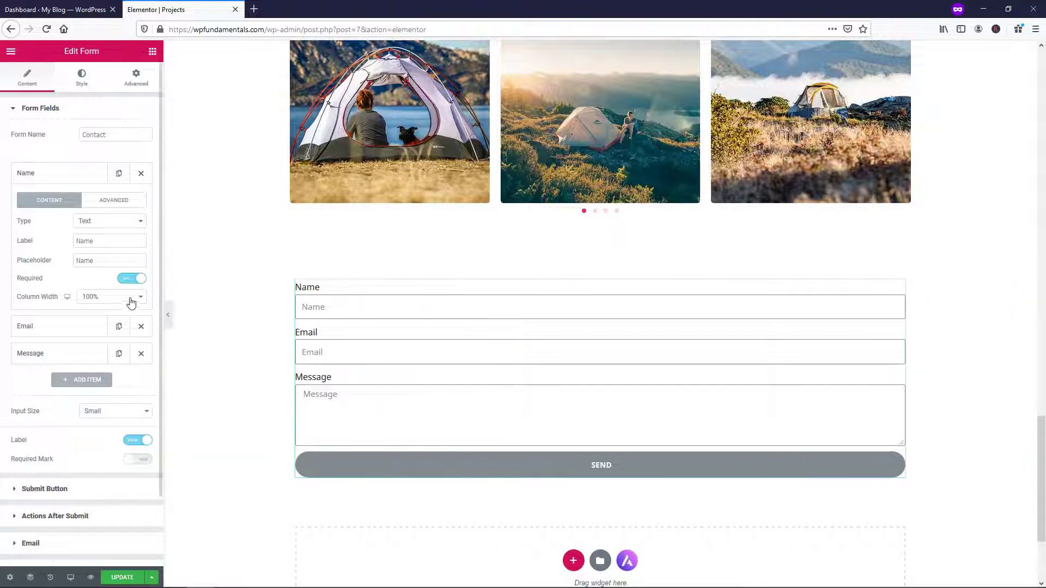
click(132, 303)
click(125, 358)
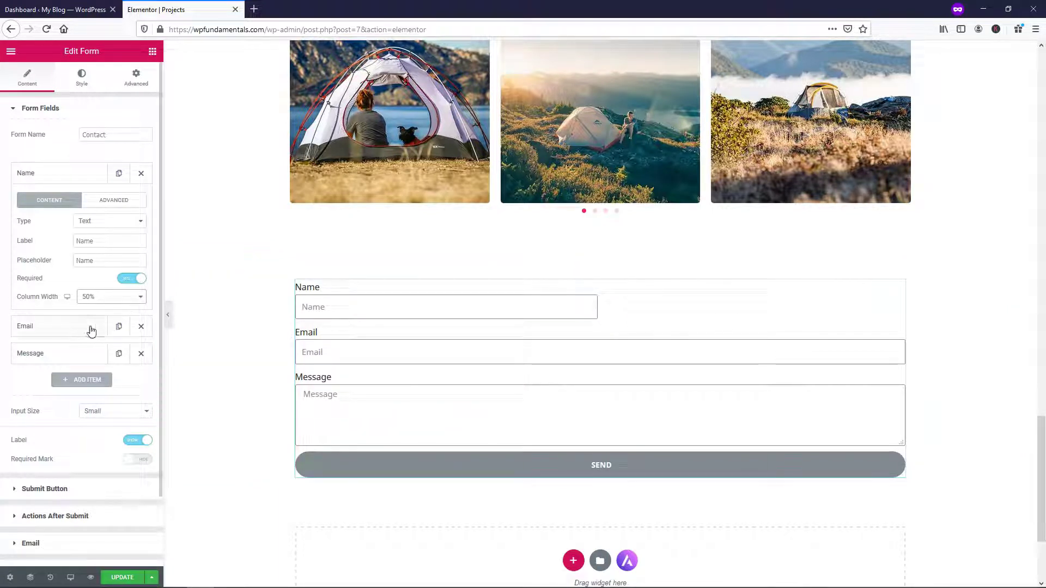
Duplicate the Name field so a second half-width Name field sits beside it
click(85, 178)
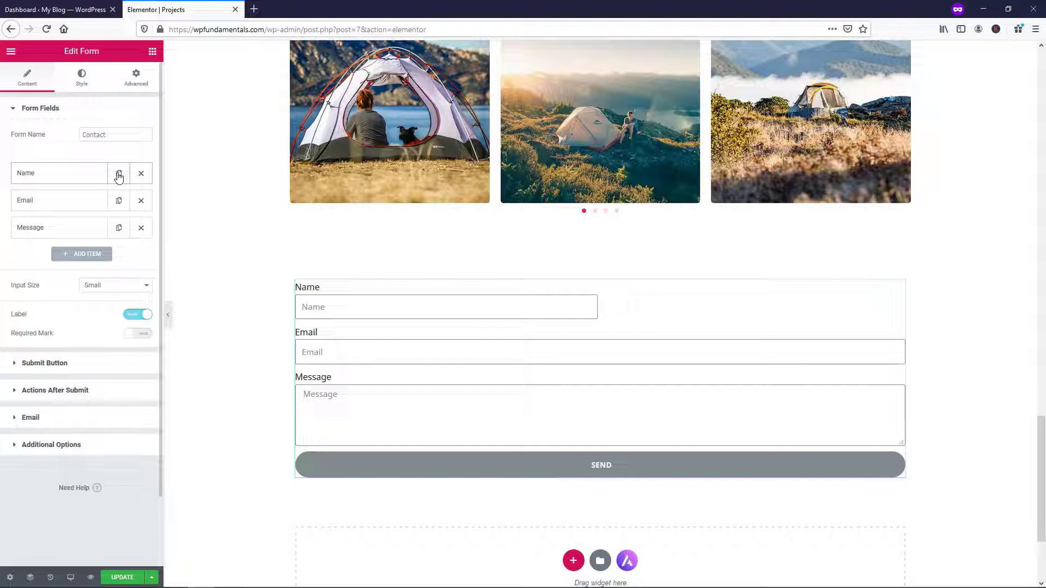
click(77, 175)
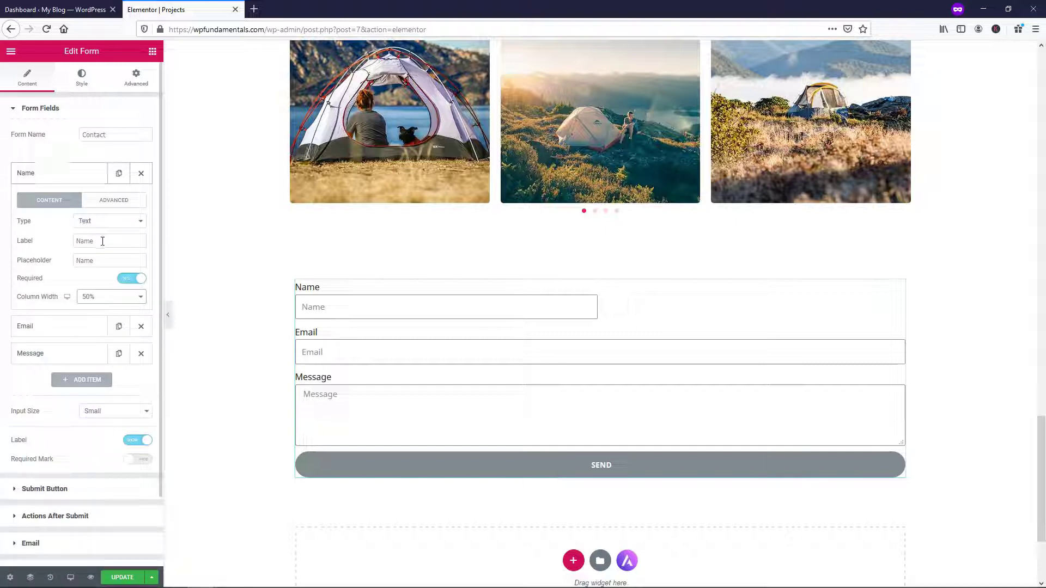
click(86, 175)
click(119, 175)
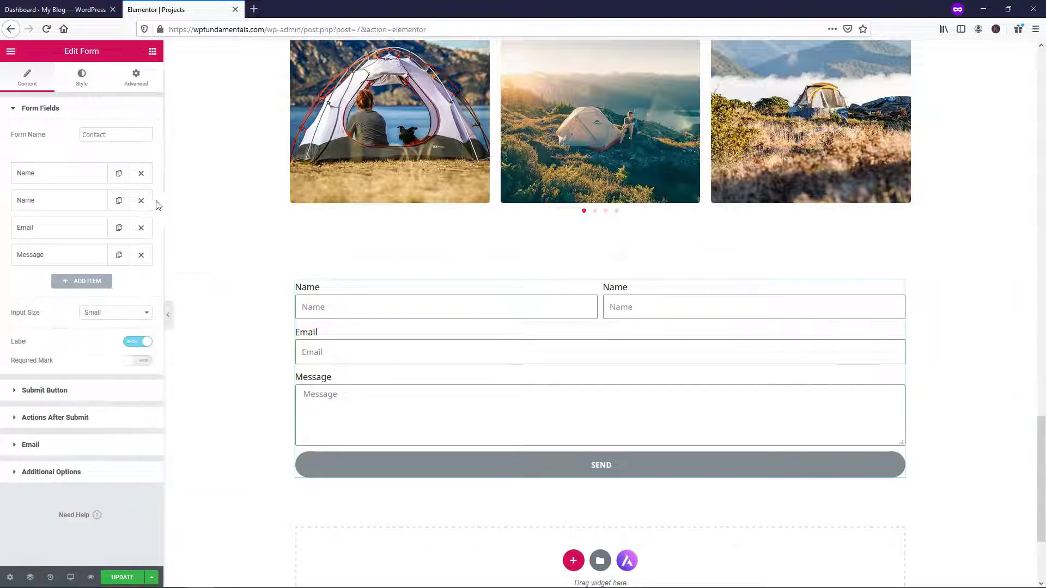
Delete the extra Name field and set Email to 50% width beside Name
click(141, 201)
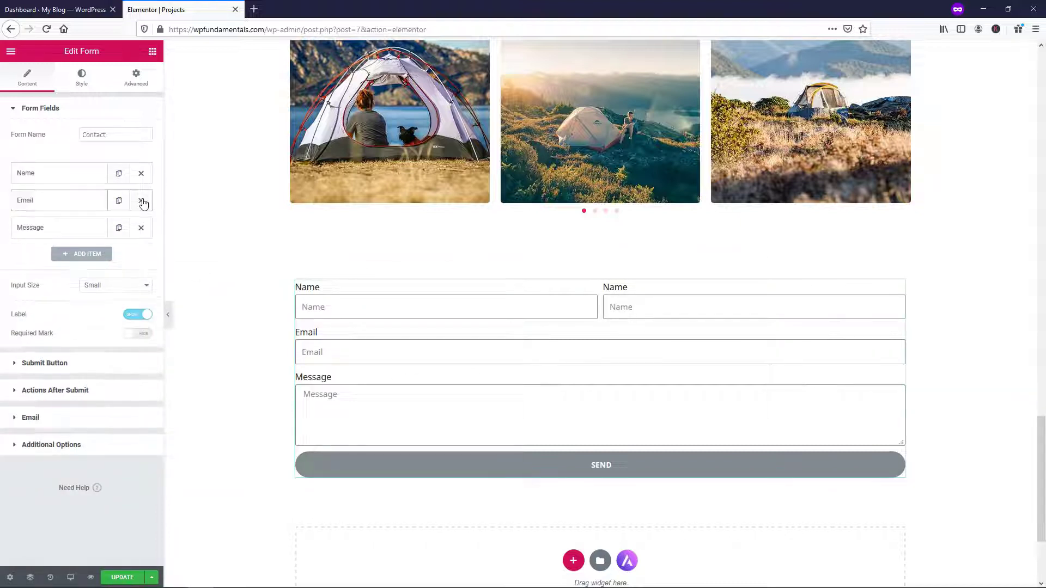
click(40, 204)
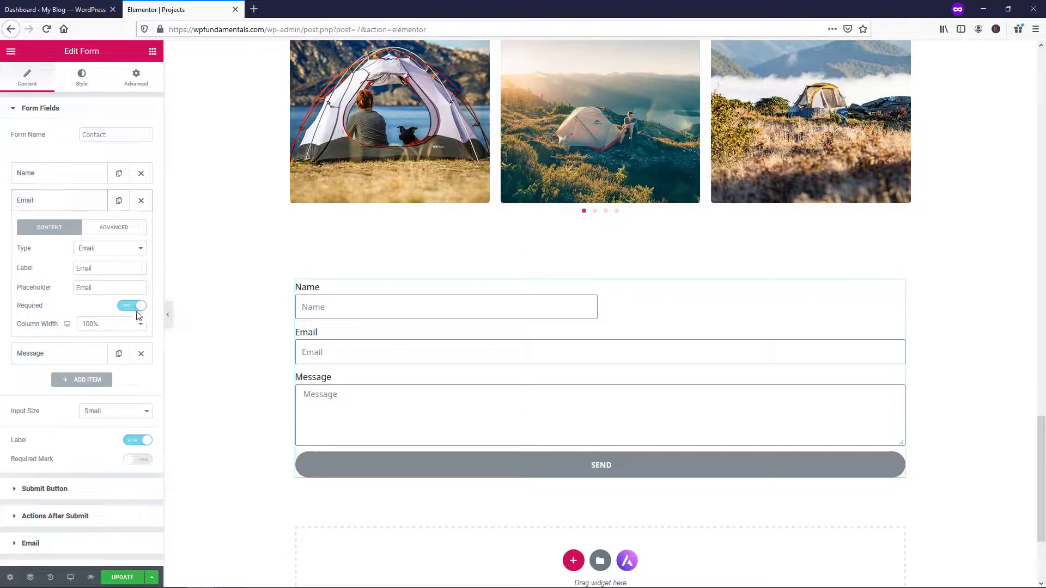
click(138, 325)
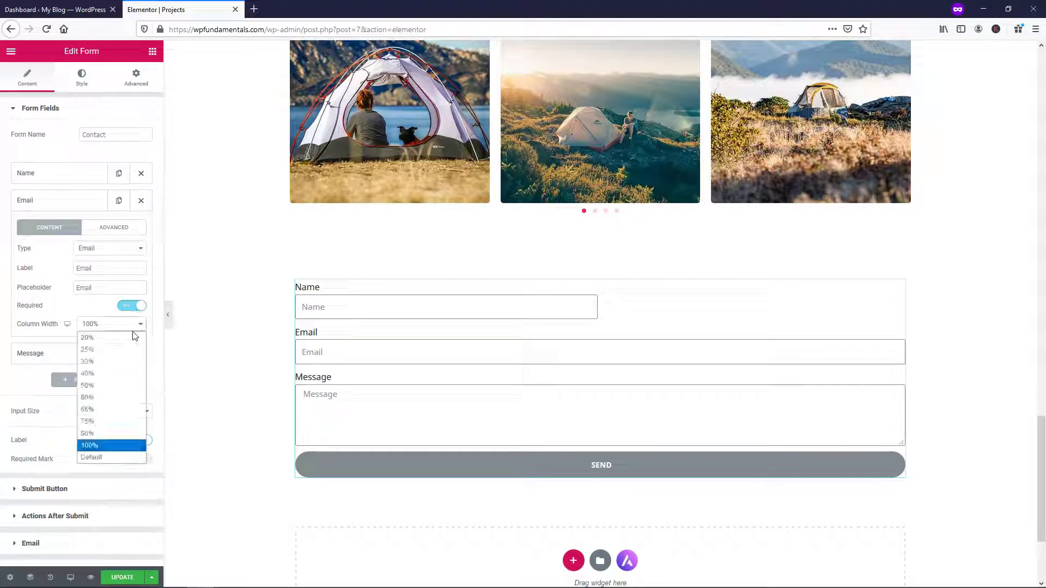
click(121, 386)
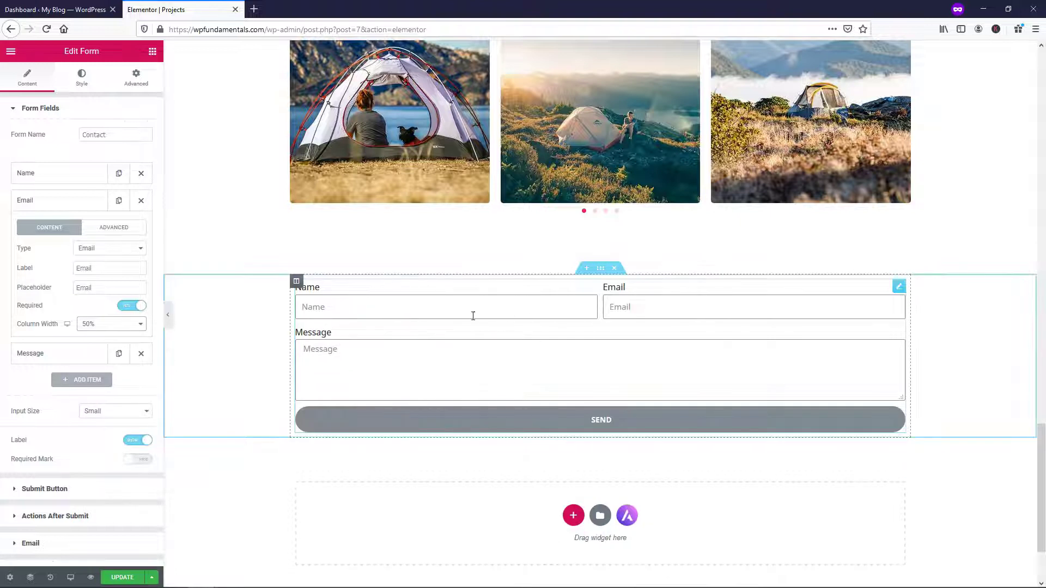
click(99, 325)
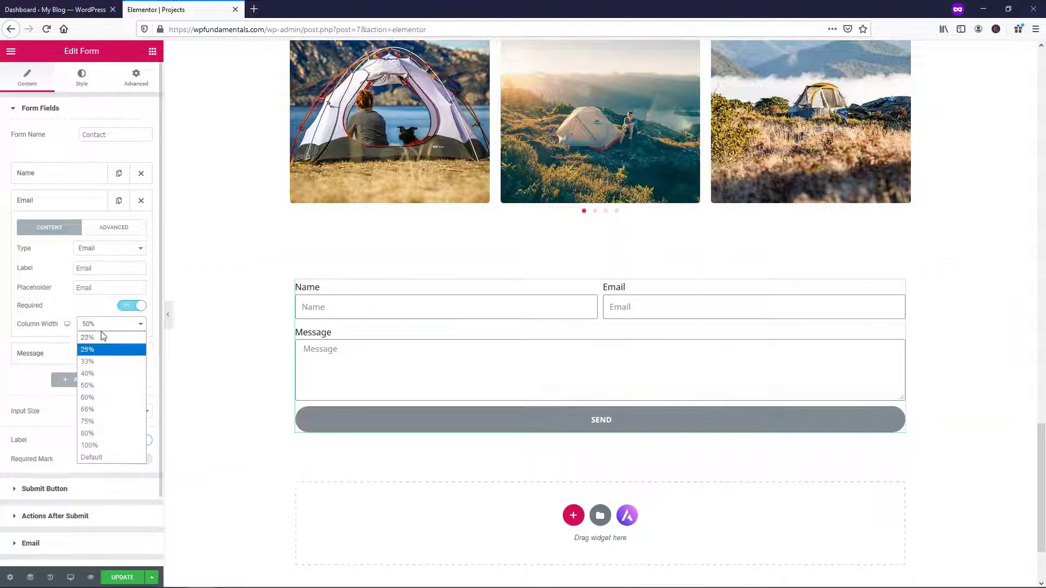
click(108, 447)
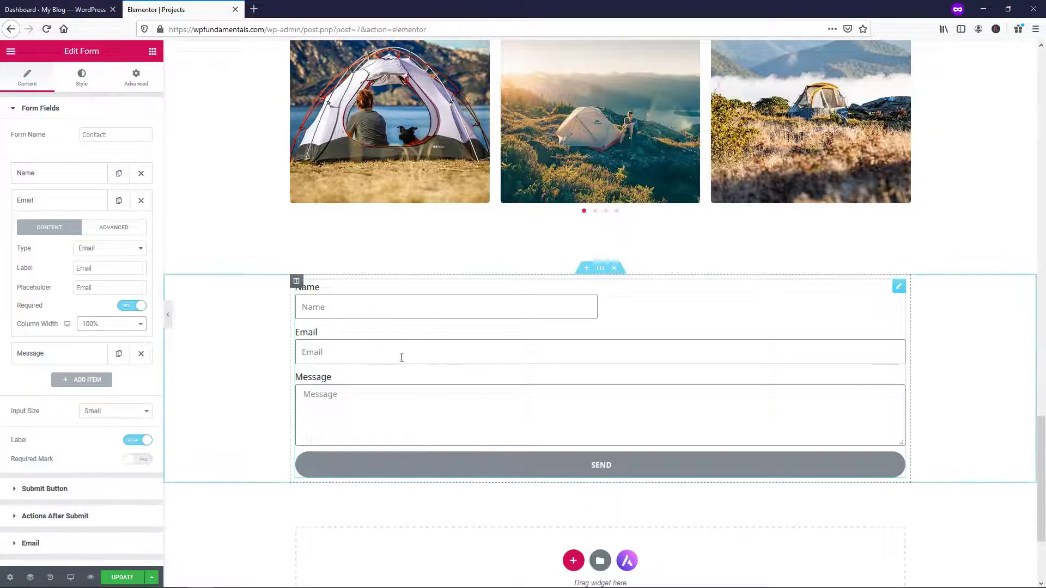
click(117, 325)
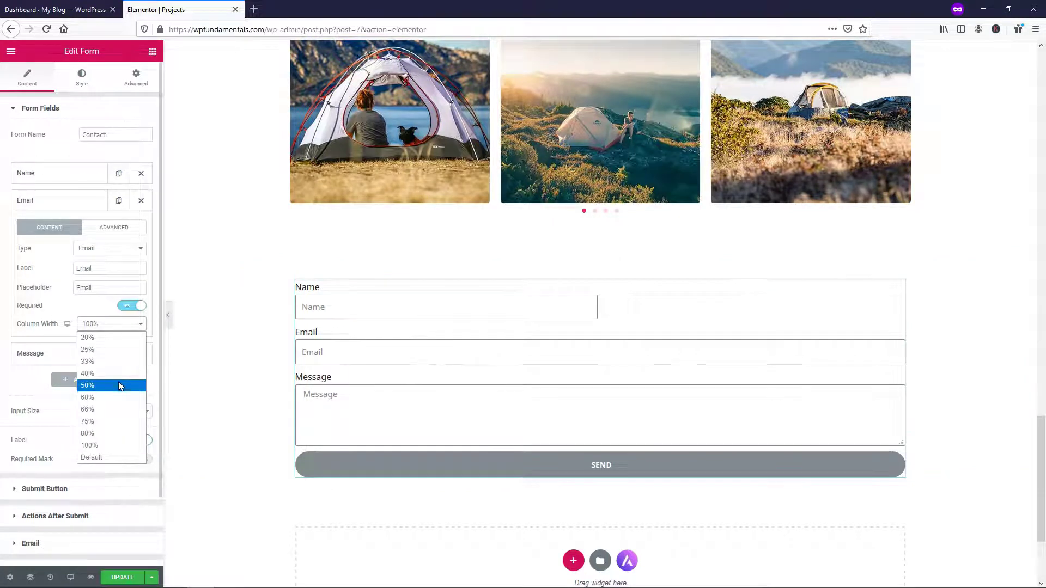
click(119, 385)
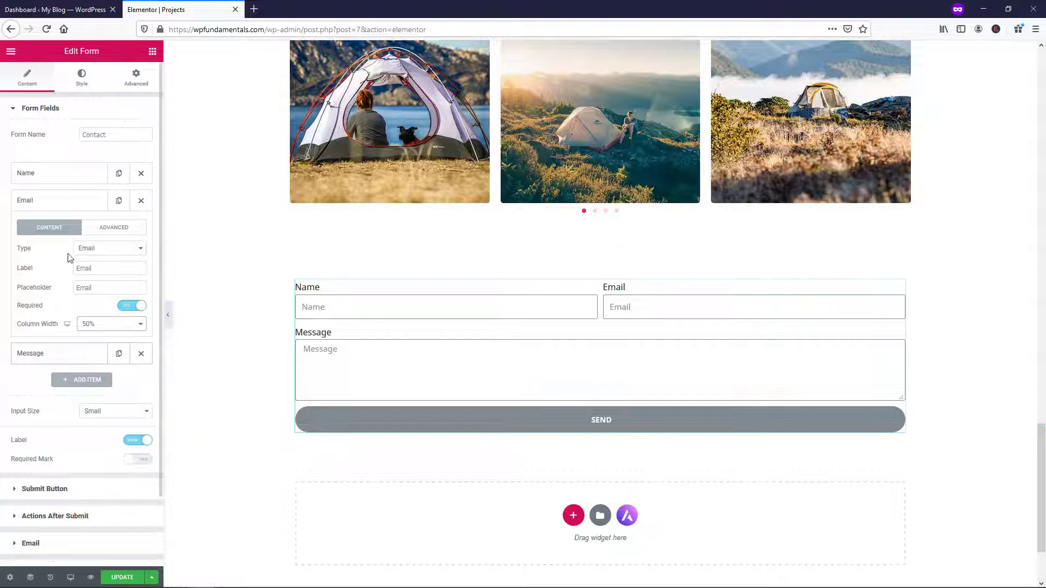
click(60, 203)
Make the Message field required and raise its Rows to 10
click(56, 227)
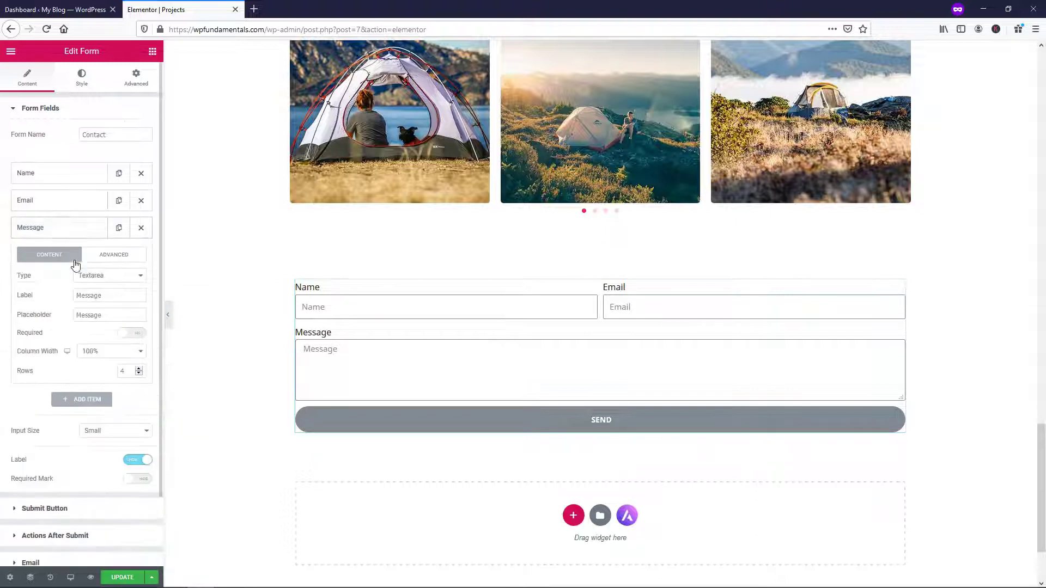
click(141, 334)
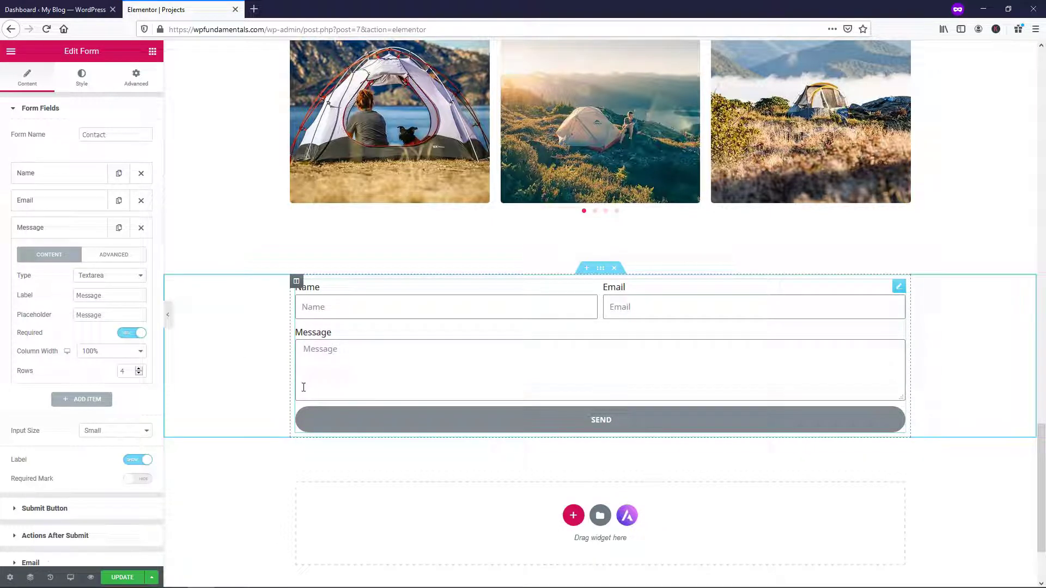
click(139, 368)
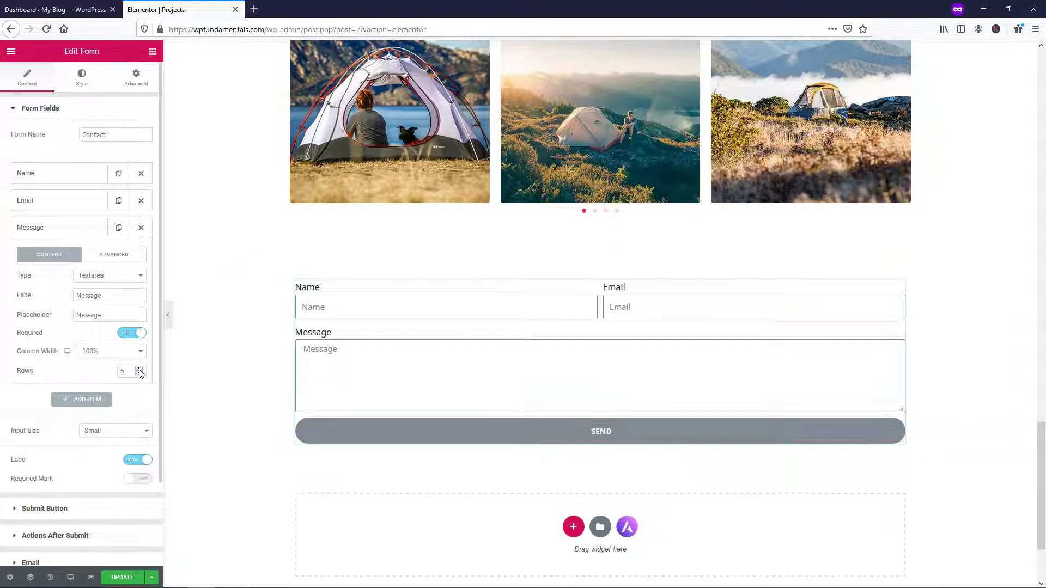
click(139, 369)
click(139, 368)
click(138, 369)
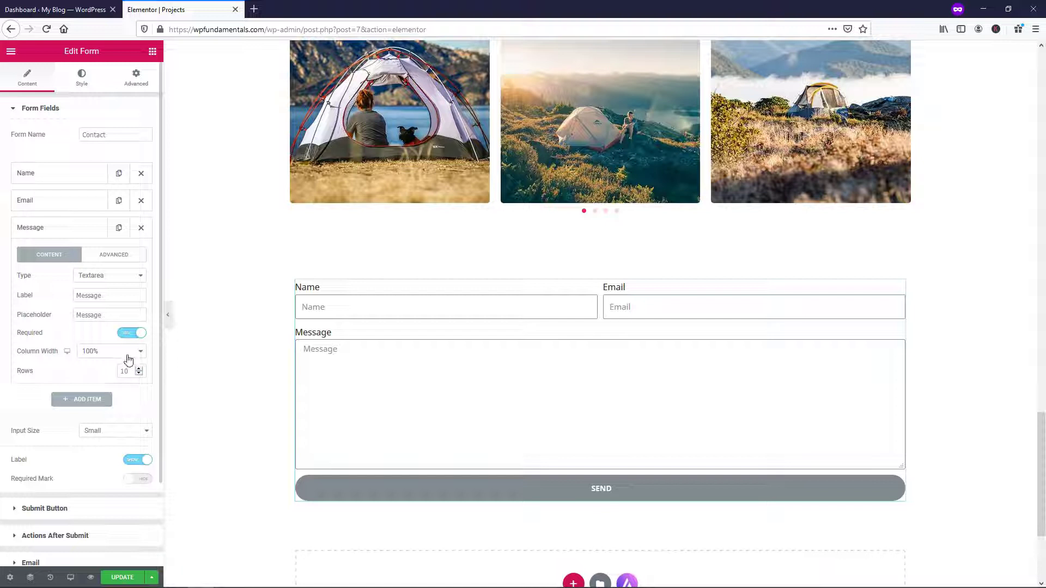
click(71, 237)
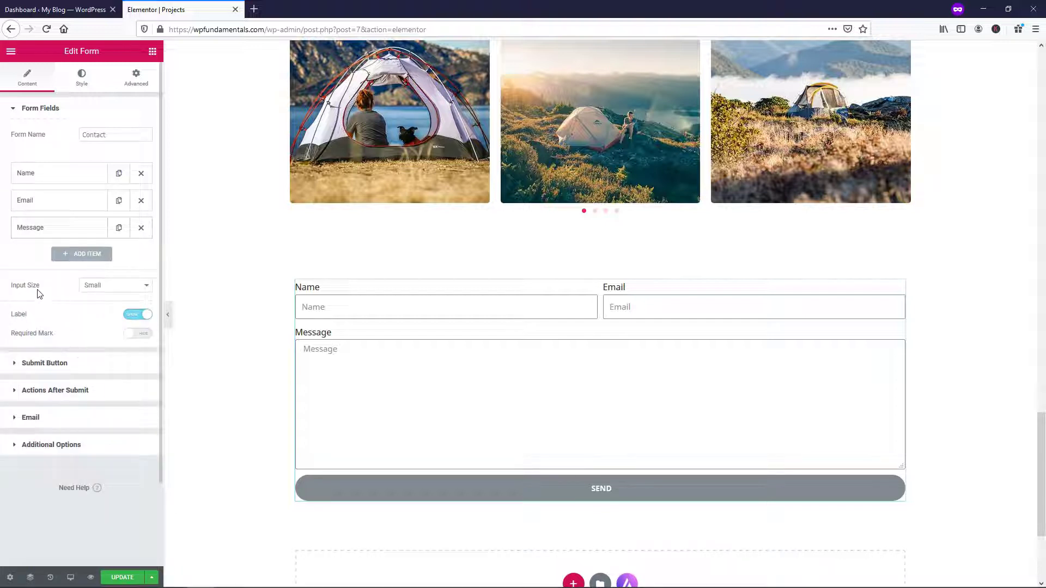
click(106, 286)
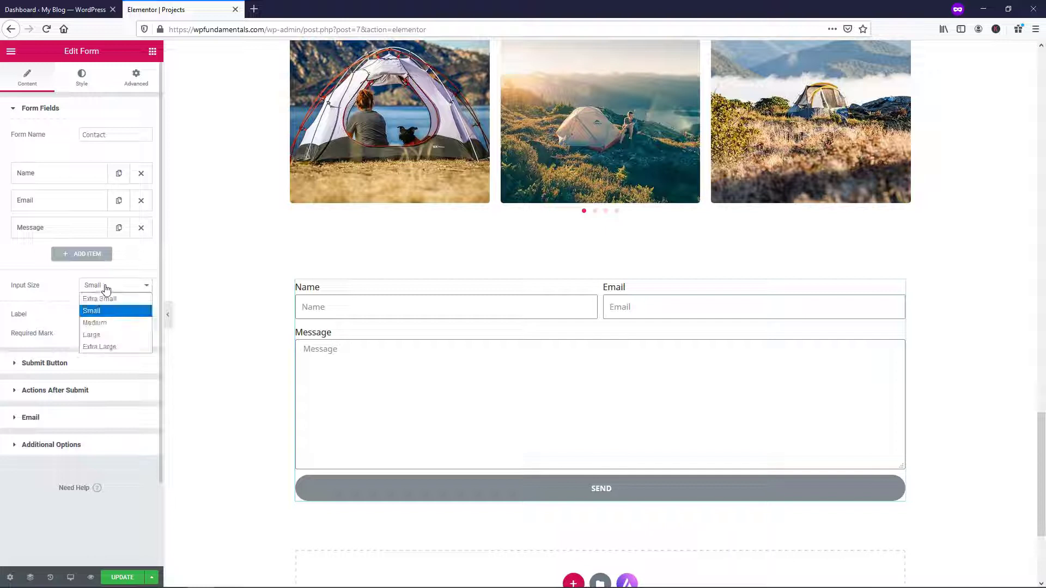
click(92, 321)
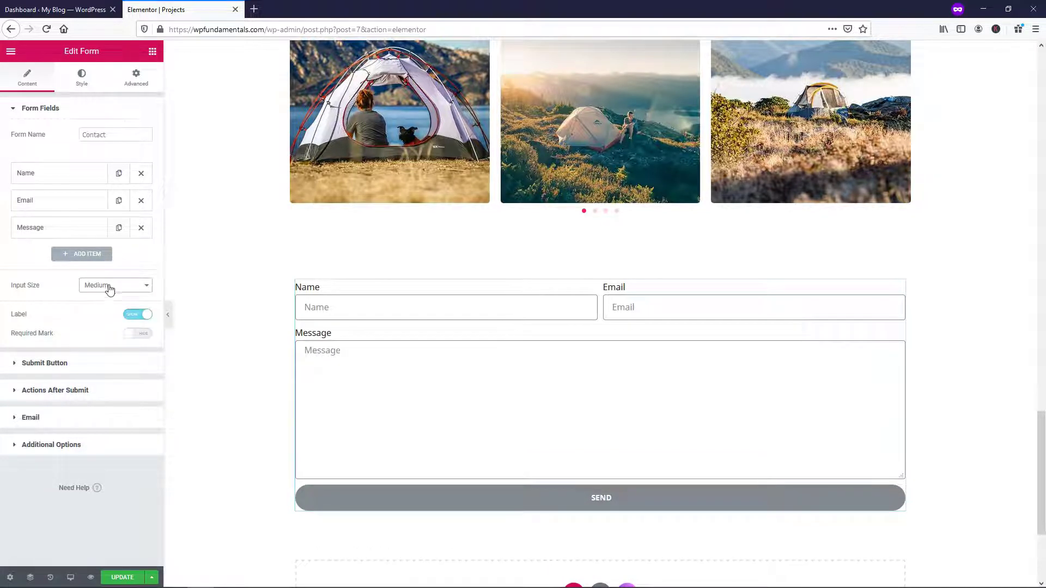
click(106, 286)
click(107, 334)
click(109, 286)
click(109, 345)
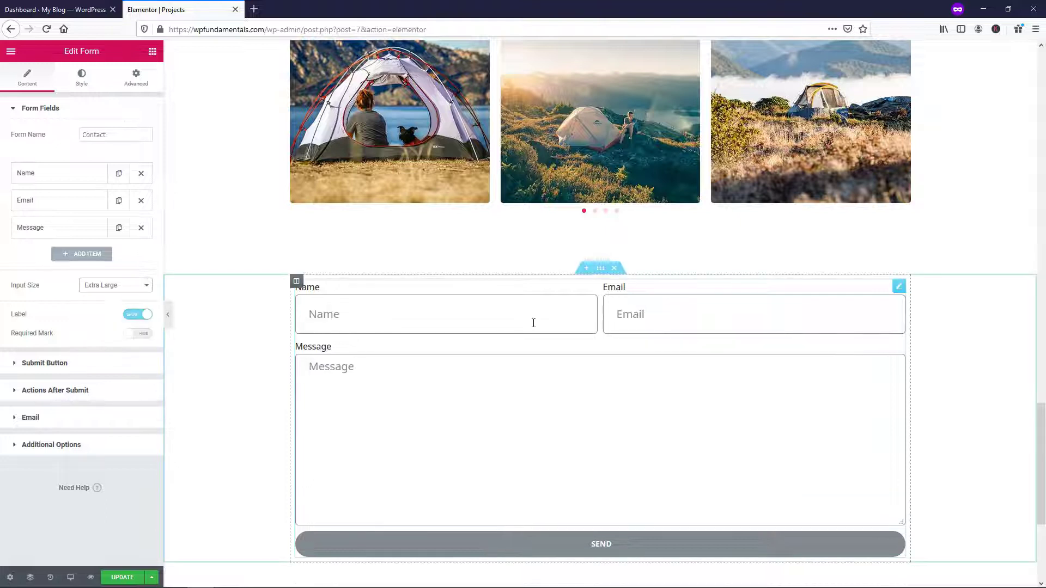
click(85, 287)
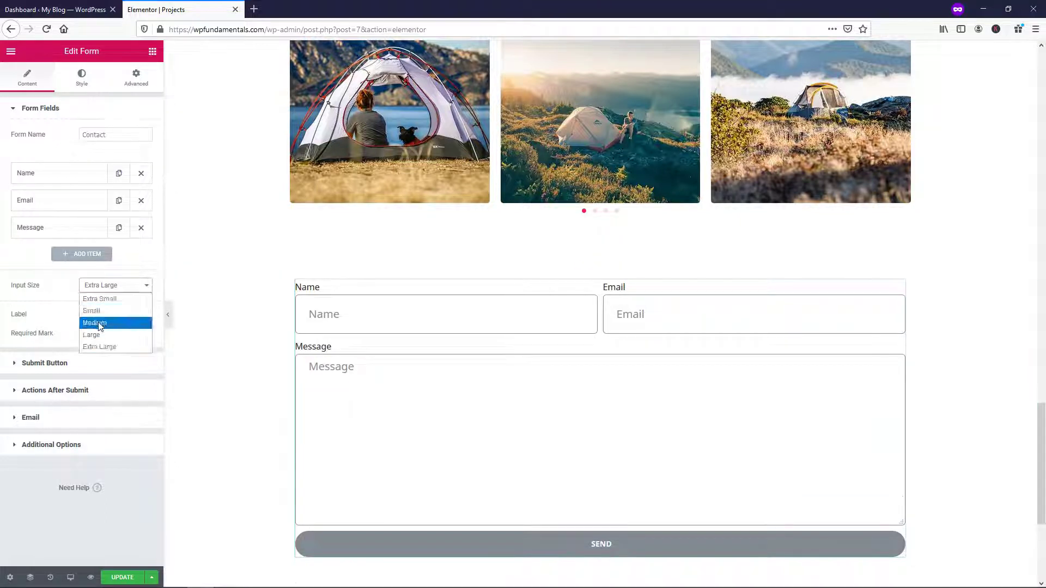
click(100, 325)
click(101, 286)
click(100, 311)
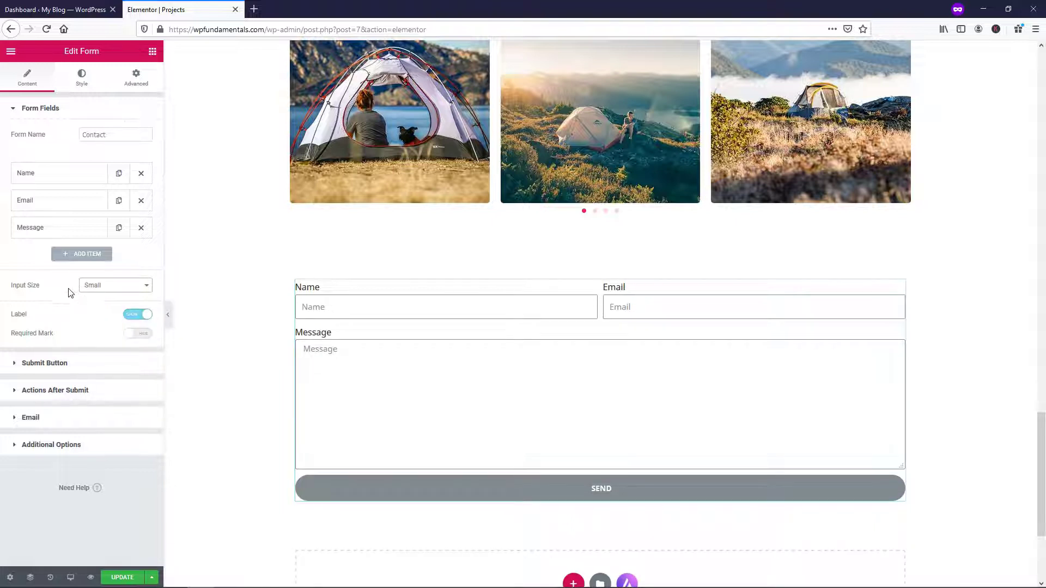
click(86, 363)
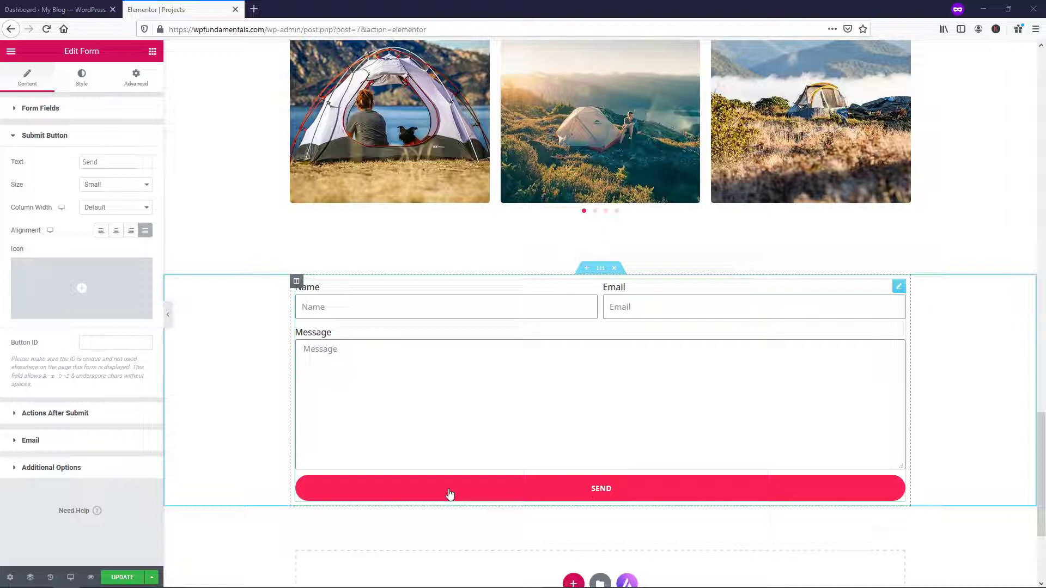
Give the Send button a 100% column width with Center alignment
click(110, 208)
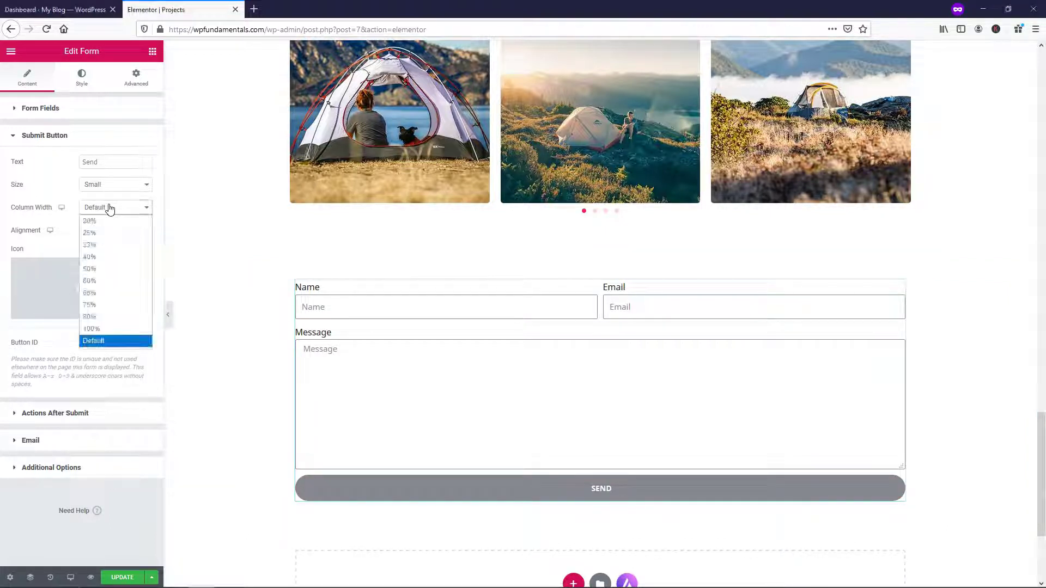
click(110, 222)
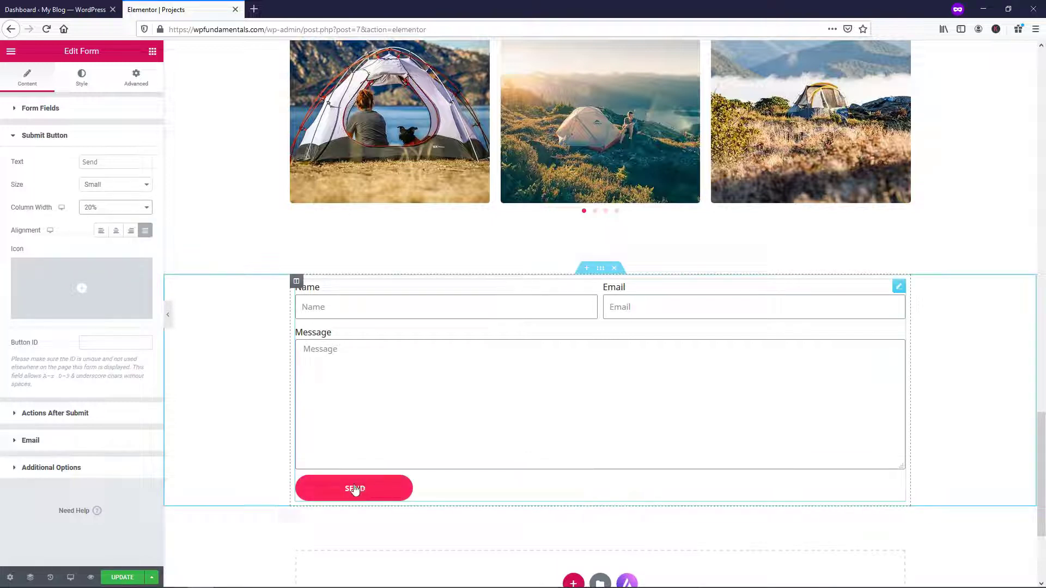
click(102, 232)
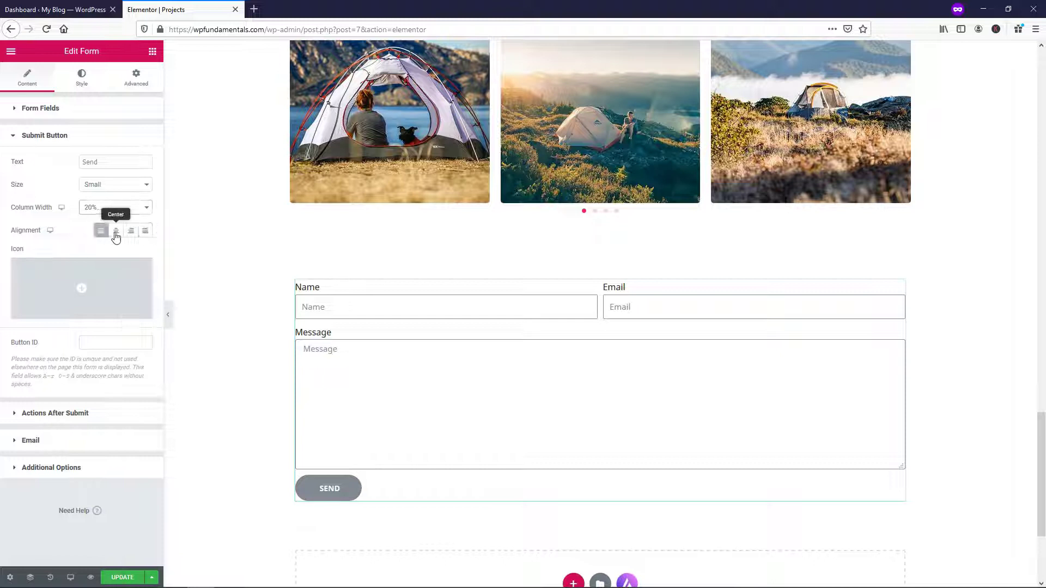
click(116, 232)
click(131, 232)
click(143, 233)
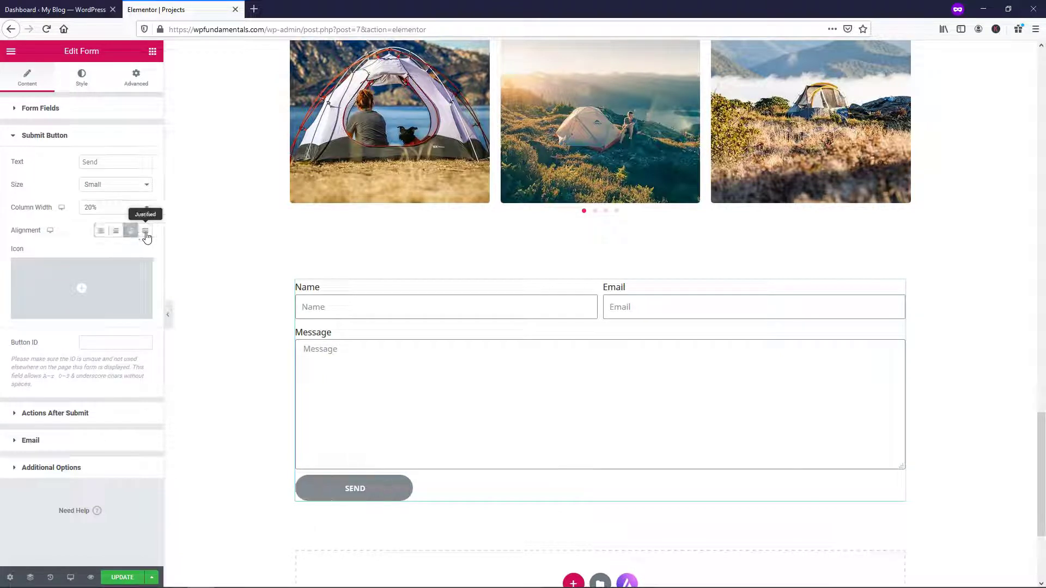
click(100, 210)
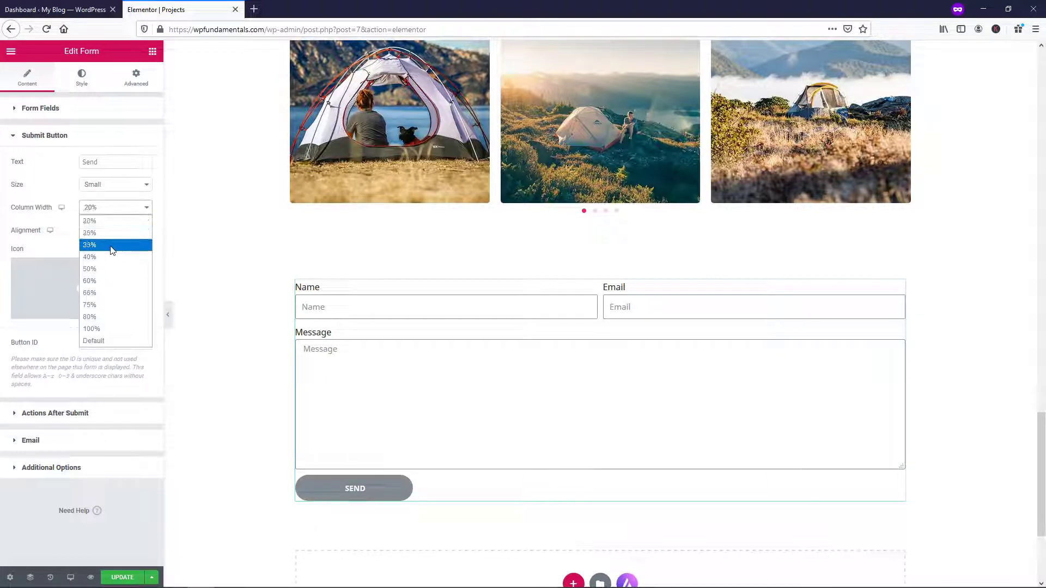
click(116, 328)
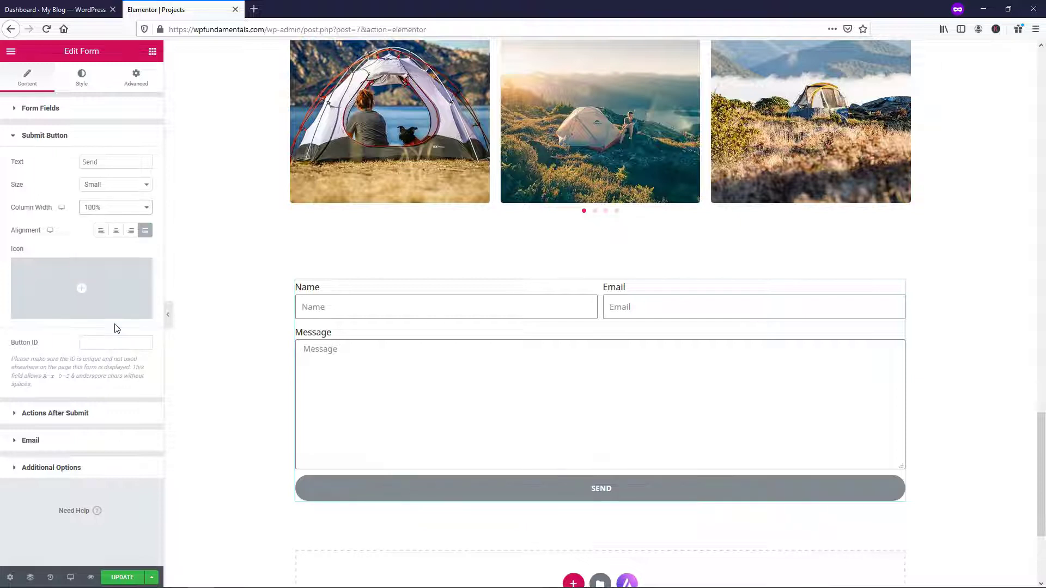
click(115, 232)
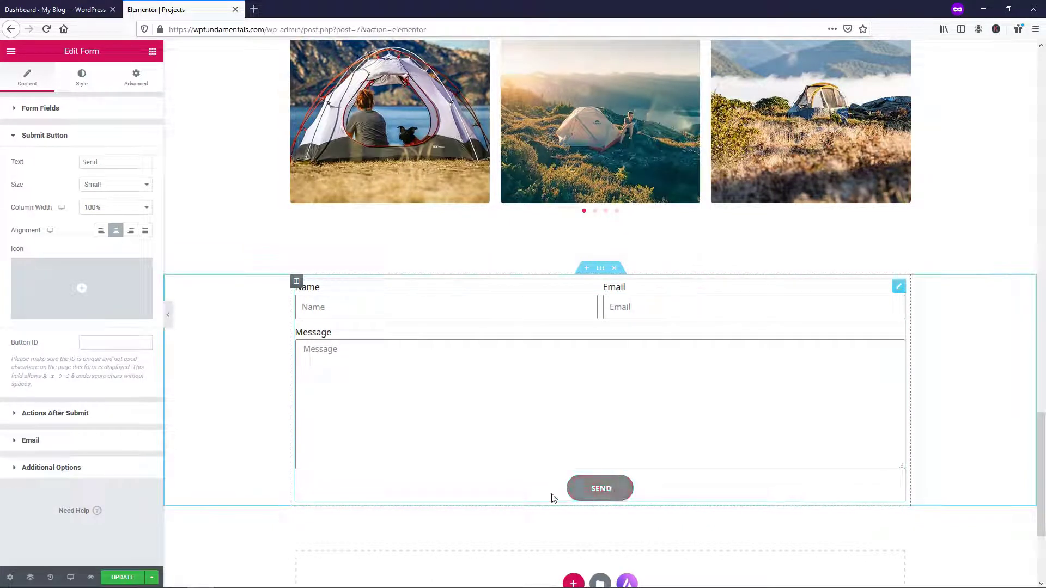
click(86, 137)
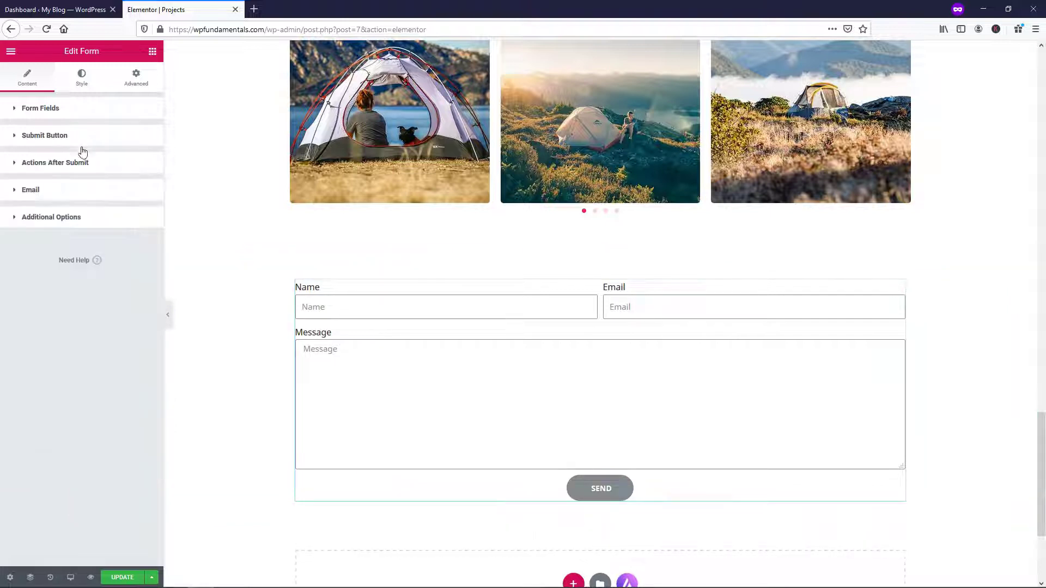
Open the form's Email action settings and select the current recipient address
click(64, 164)
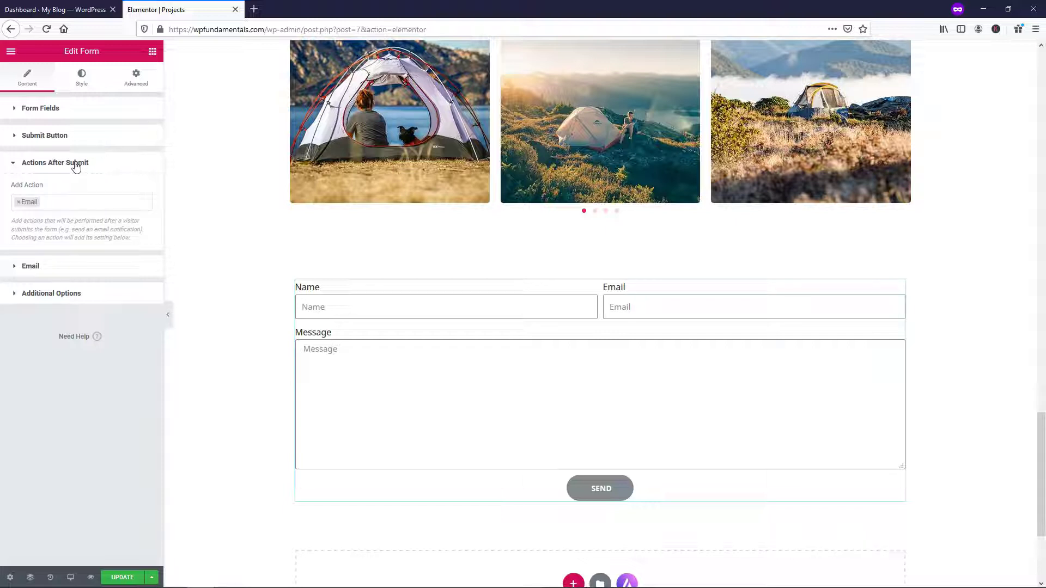
click(76, 165)
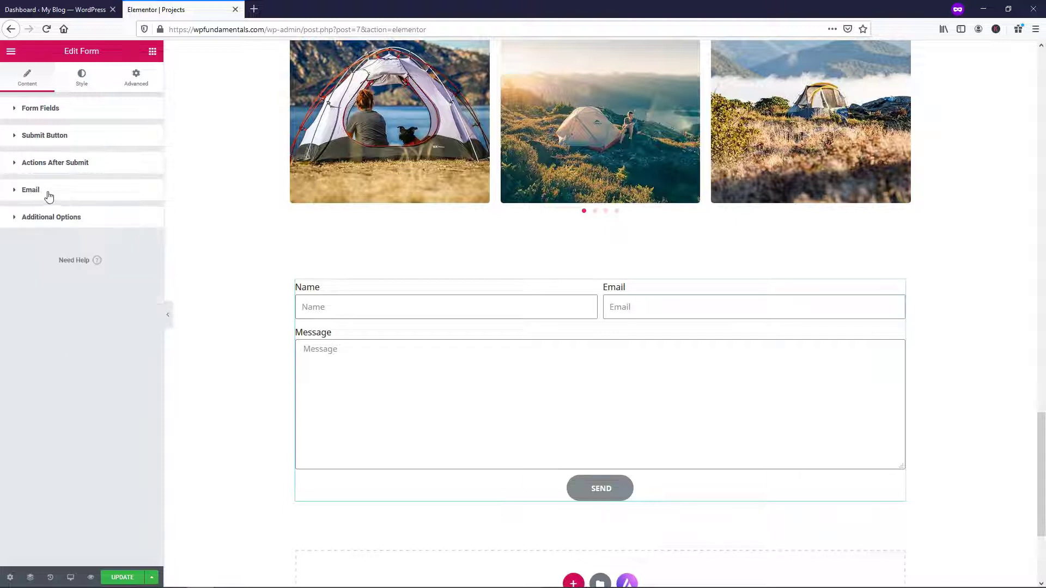
click(47, 192)
drag(103, 228, 12, 228)
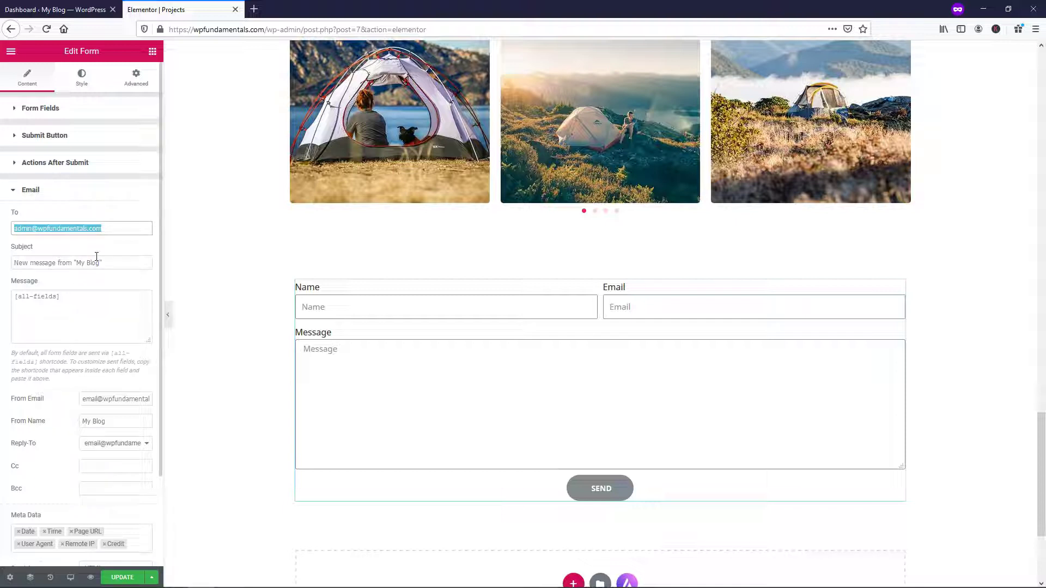
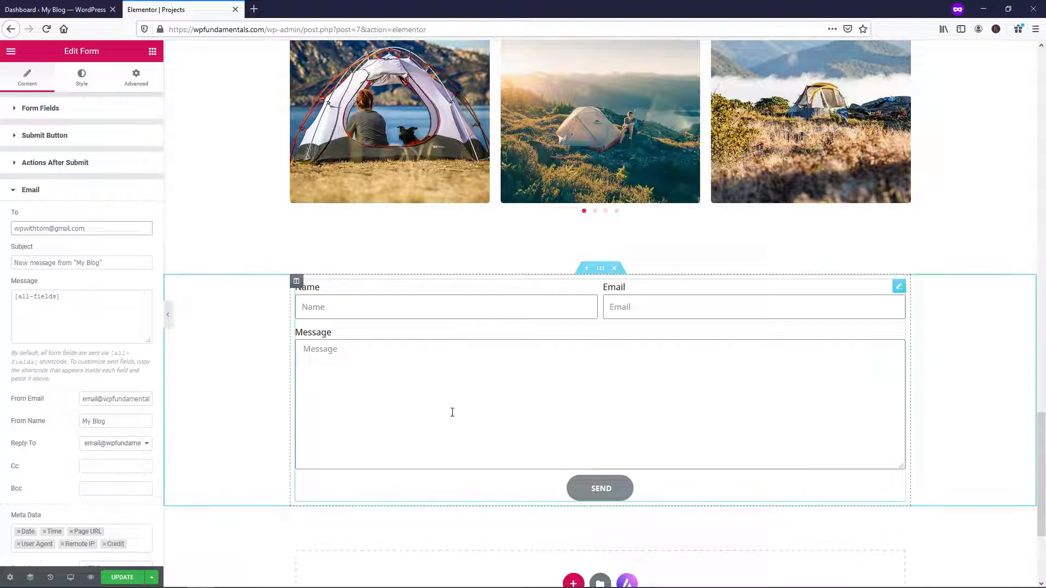
Replace the Email 'To' recipient with your own e-mail address
triple_click(95, 230)
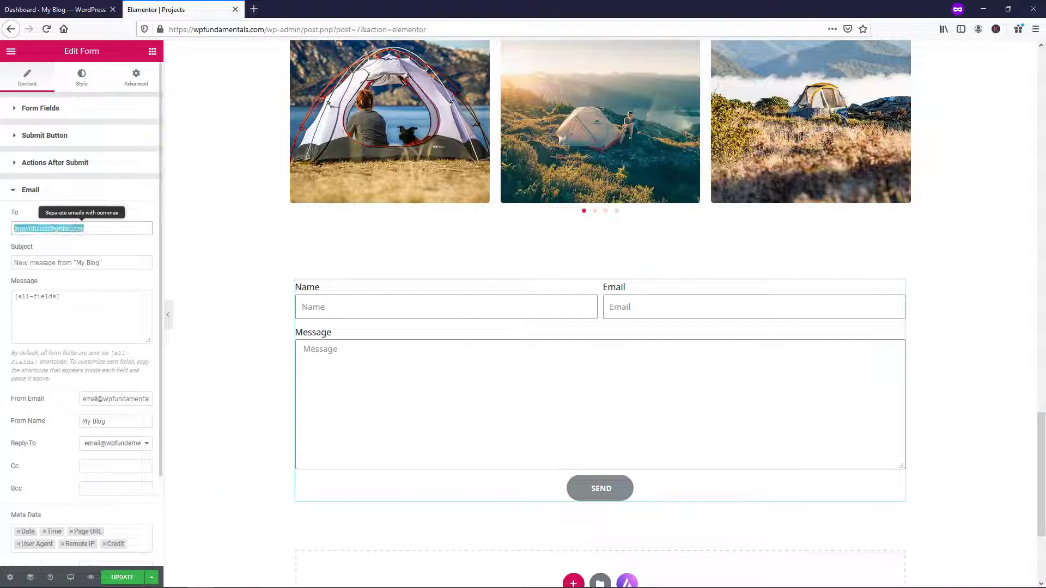
drag(145, 263, 17, 263)
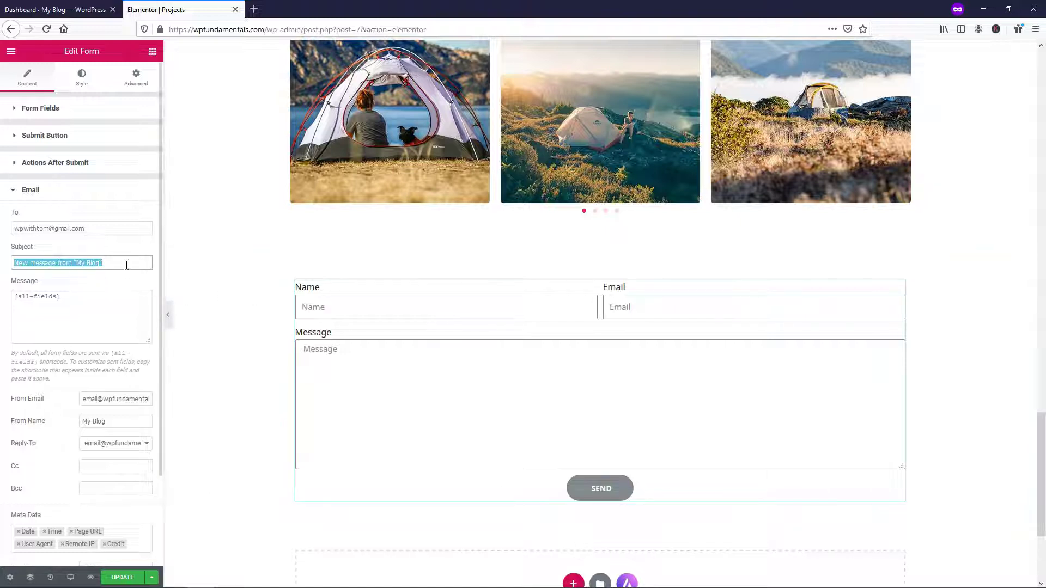
click(82, 190)
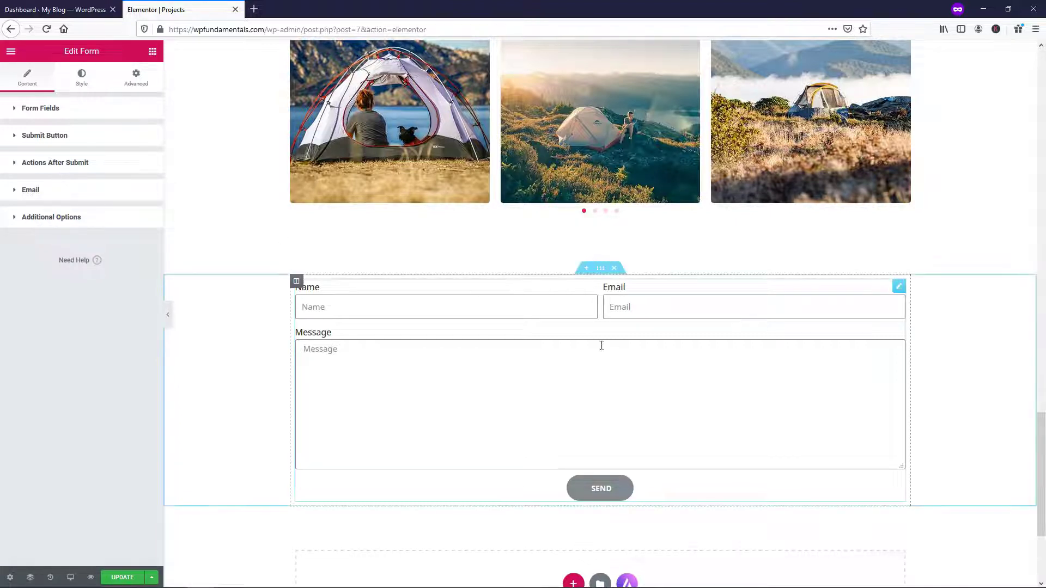
In the Style tab, adjust the column and row gaps and set Label Spacing to 10
click(80, 79)
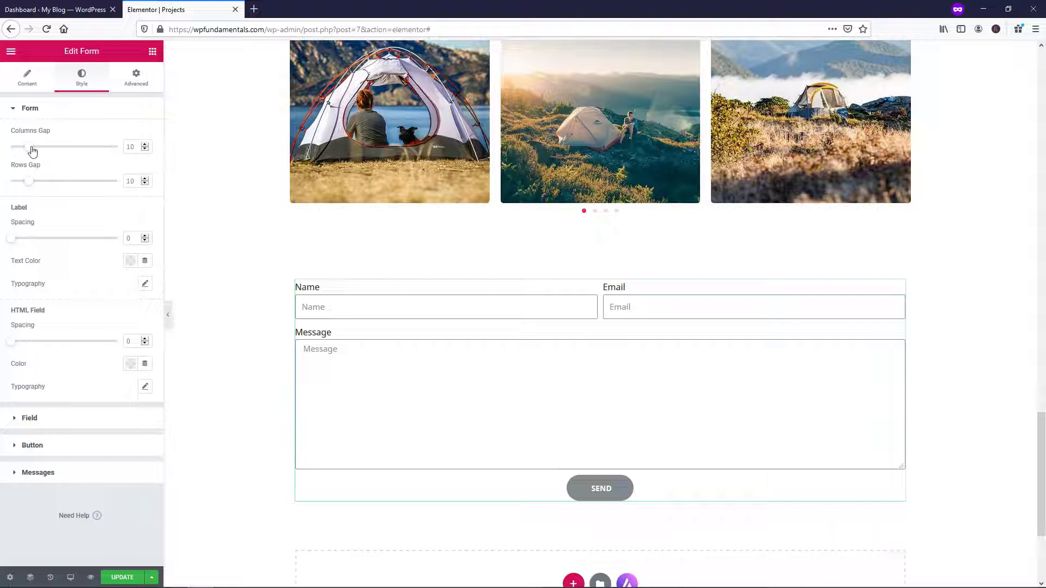
drag(29, 151, 30, 186)
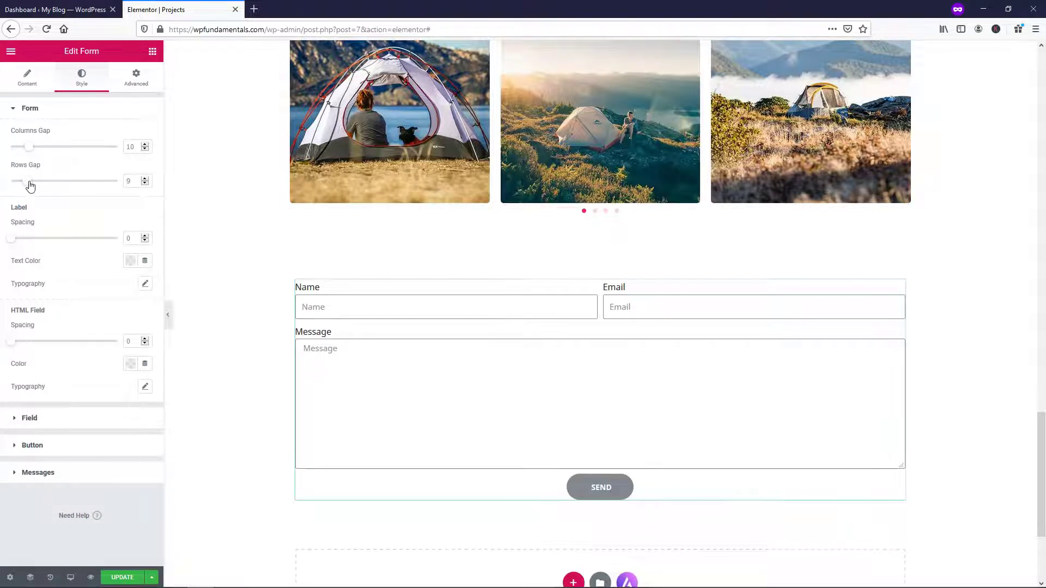
click(145, 179)
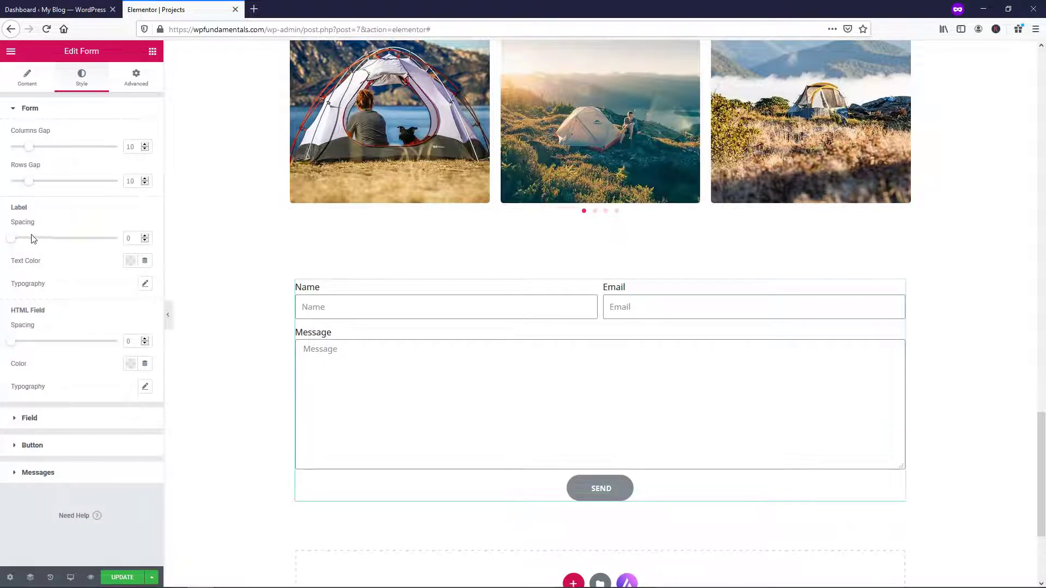
drag(12, 240, 32, 240)
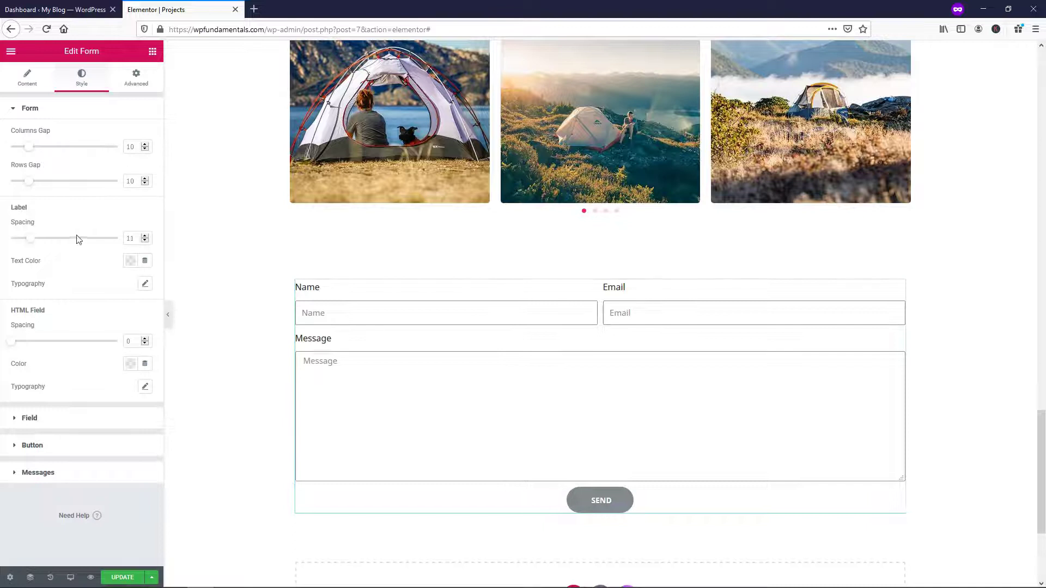
click(145, 241)
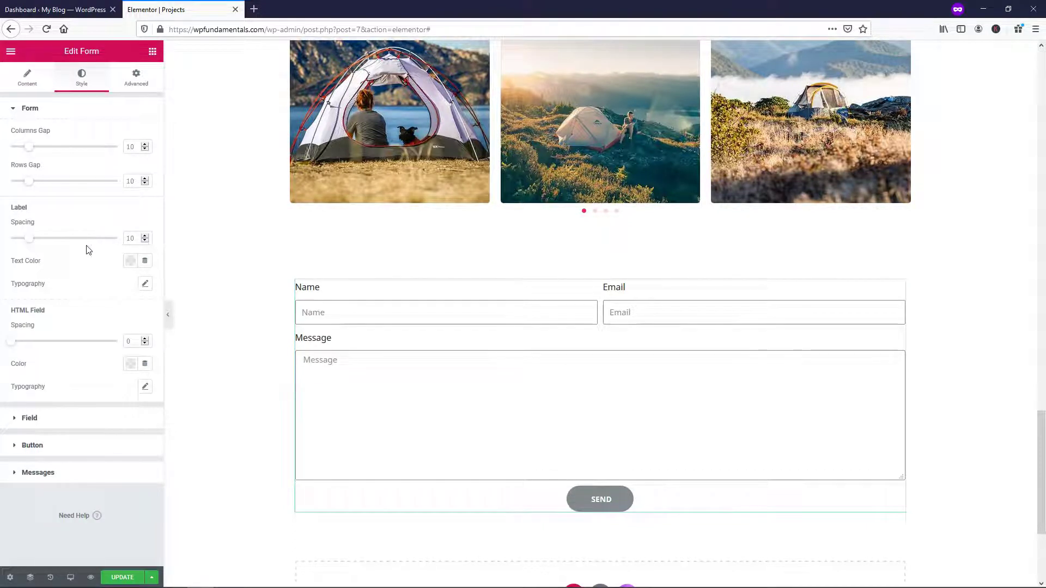
Set the form label text colour to white
click(131, 261)
mouse_move(182, 324)
mouse_down()
mouse_move(191, 317)
mouse_move(109, 357)
mouse_move(205, 311)
mouse_move(201, 304)
mouse_up()
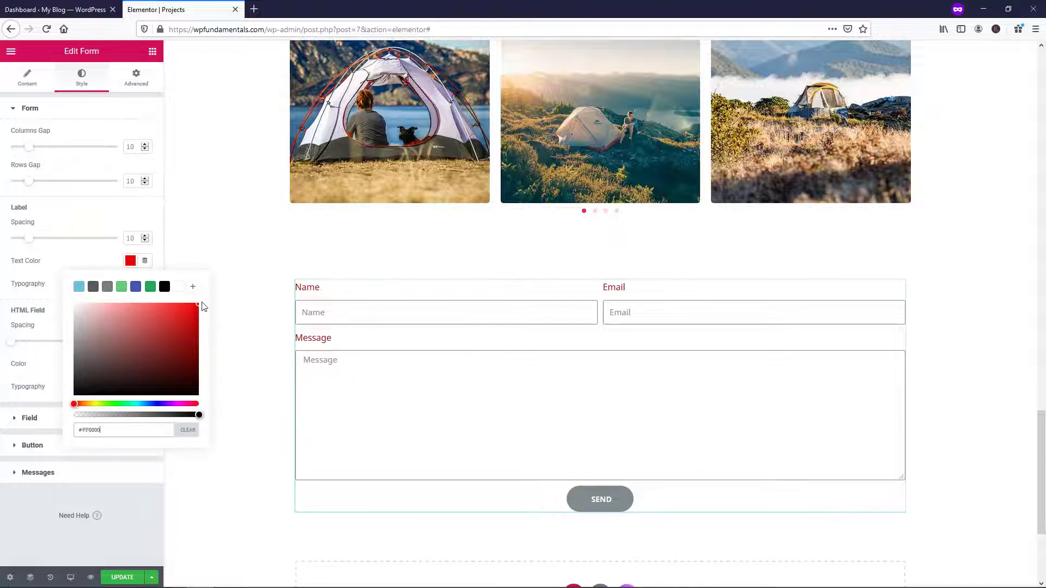
click(179, 287)
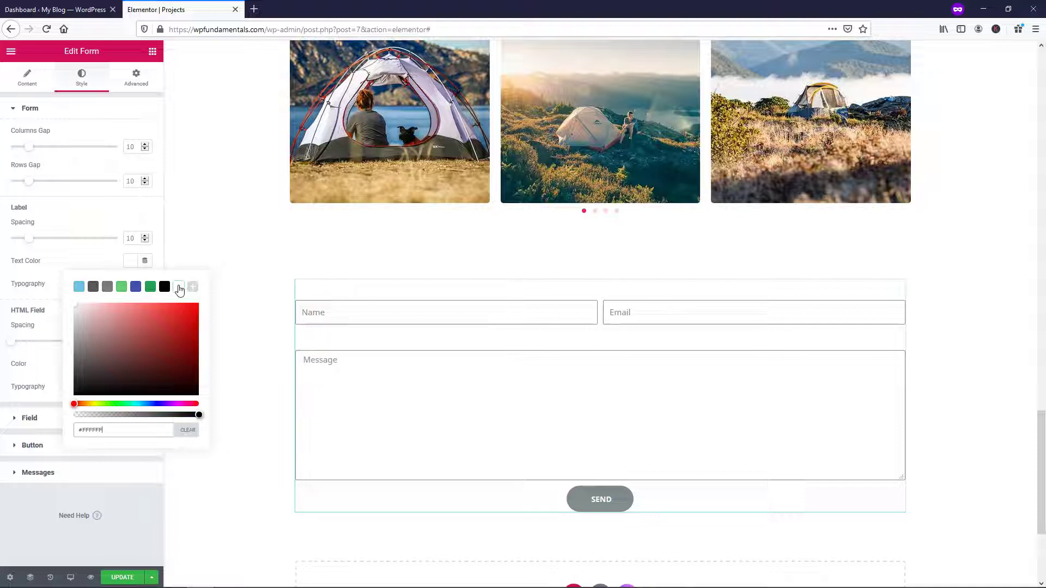
click(80, 258)
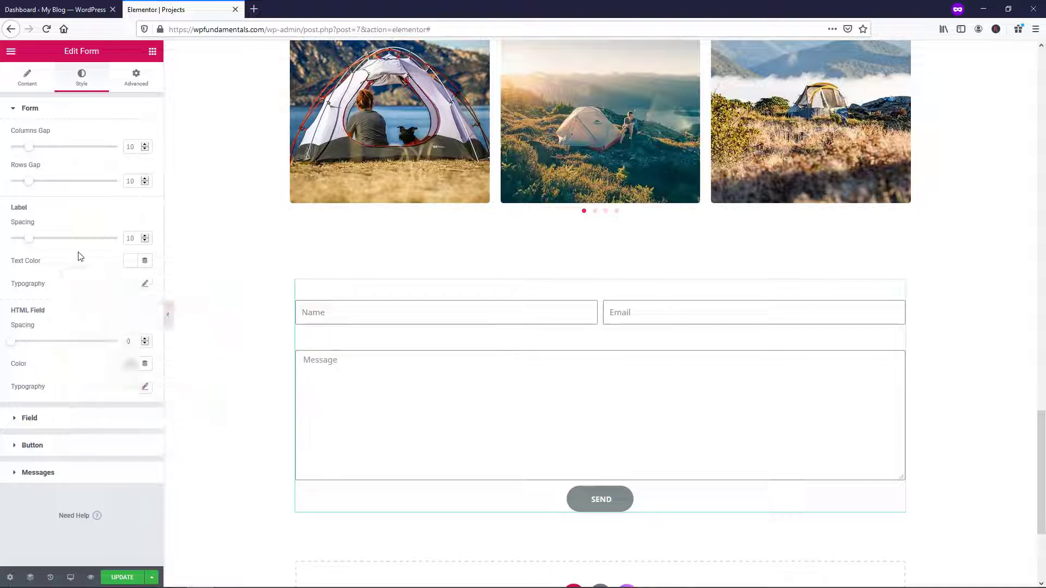
Set the label typography font family to Bitter
click(145, 284)
click(109, 317)
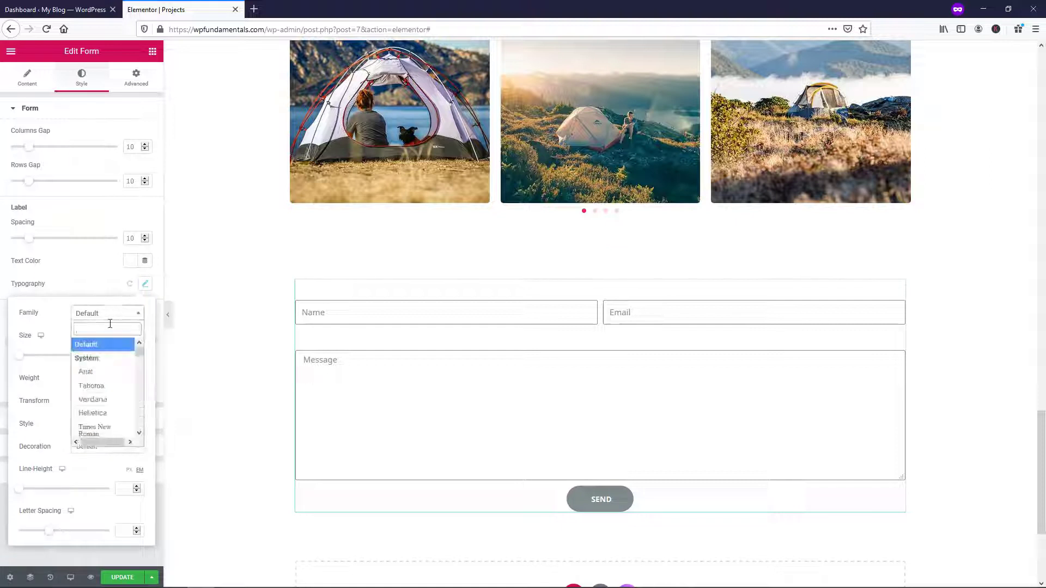
text(bitt)
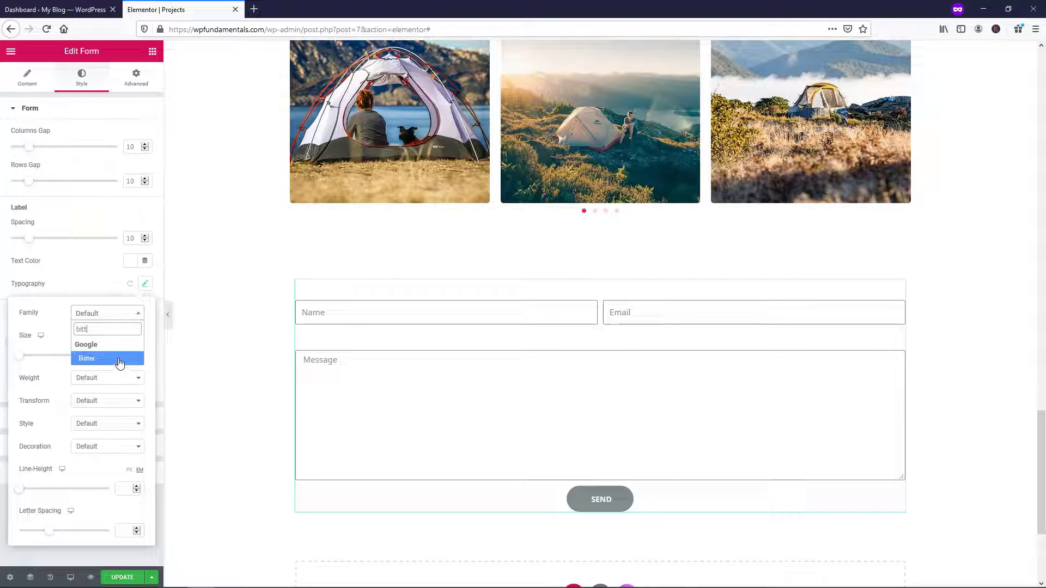
click(118, 357)
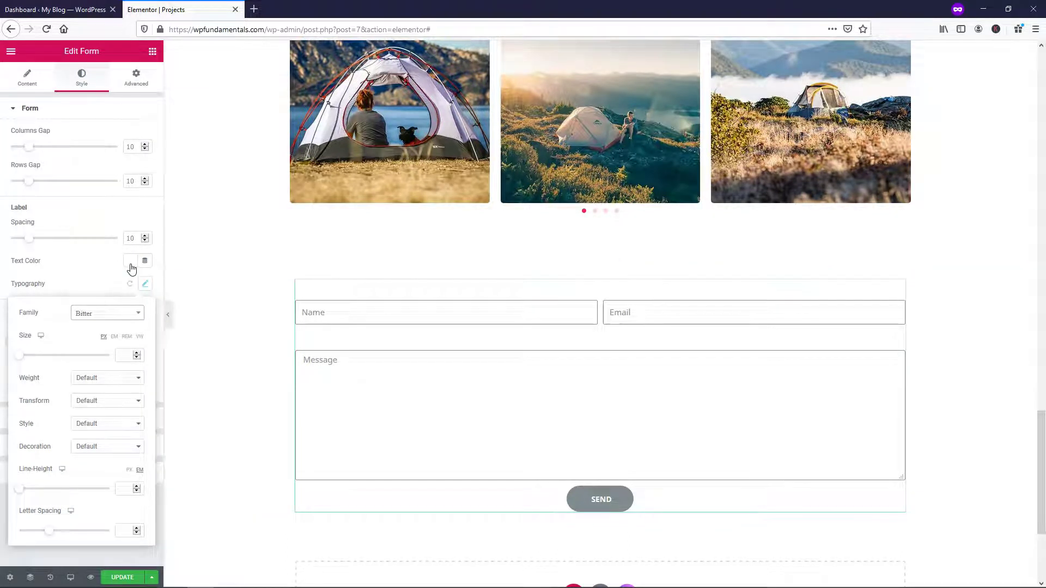
click(91, 373)
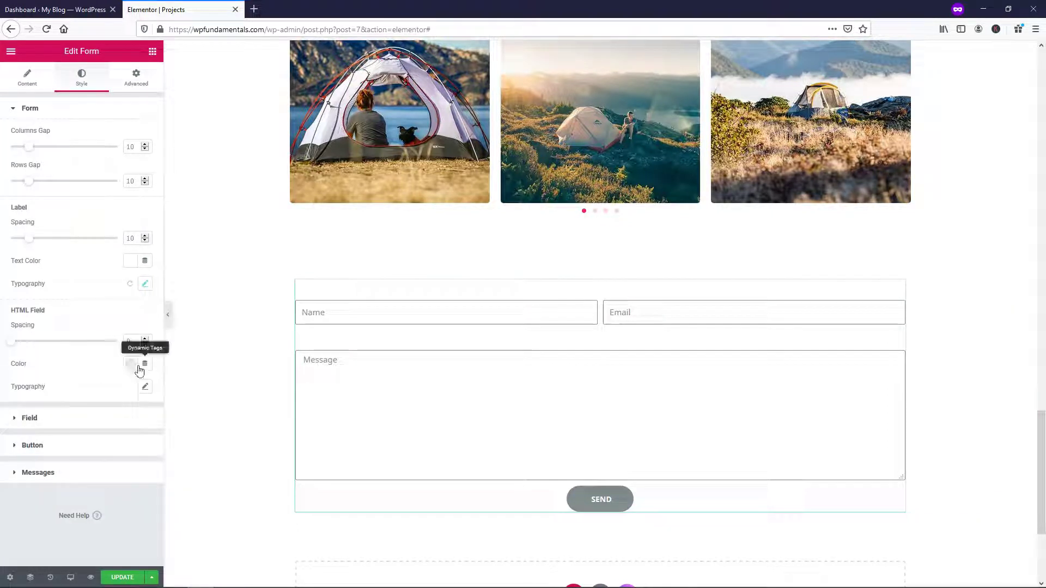
click(58, 425)
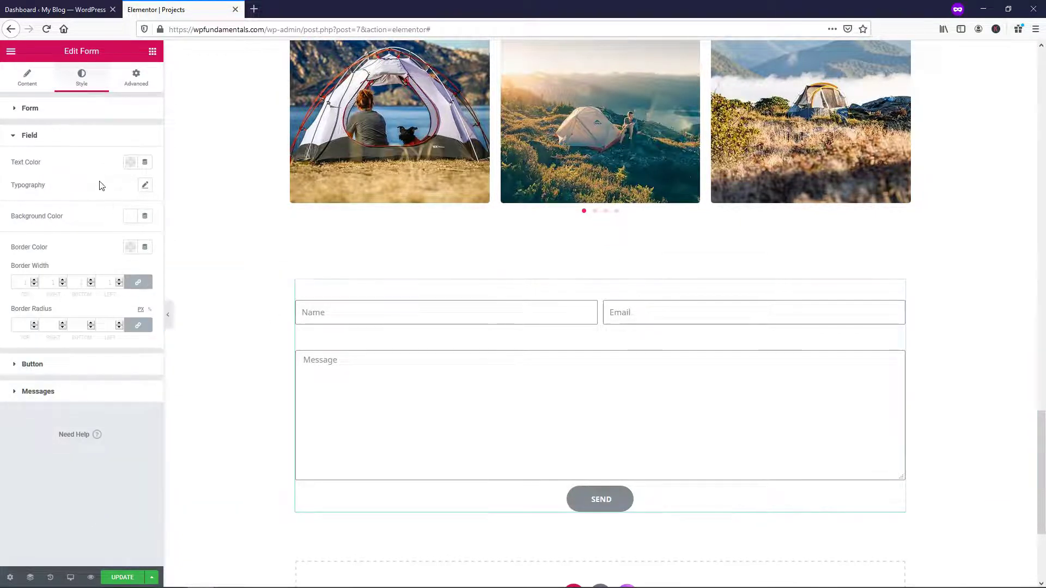
Set the form field text colour to translucent grey #C3C3C385
click(129, 167)
drag(159, 234, 189, 210)
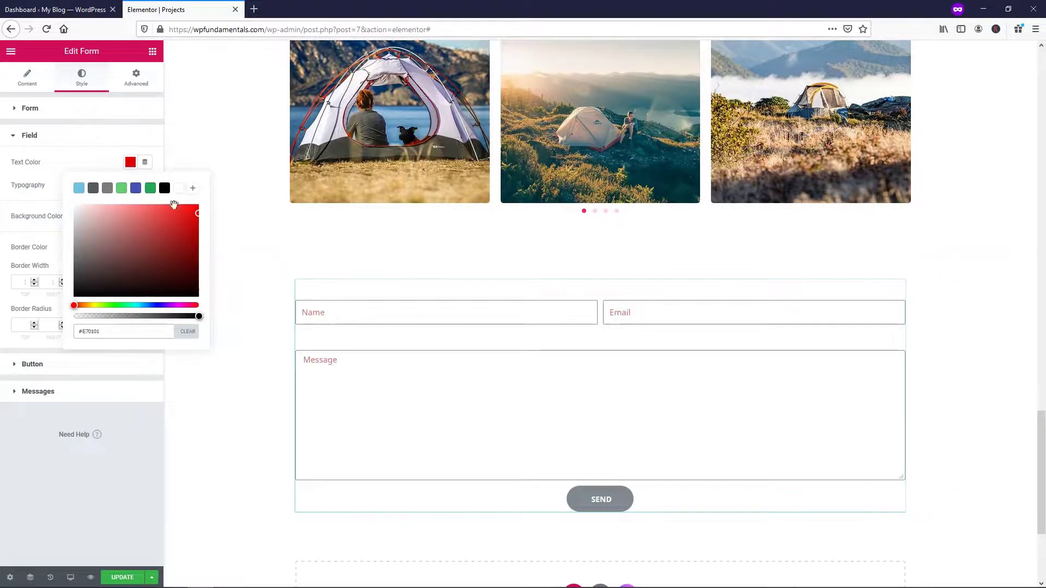
click(178, 189)
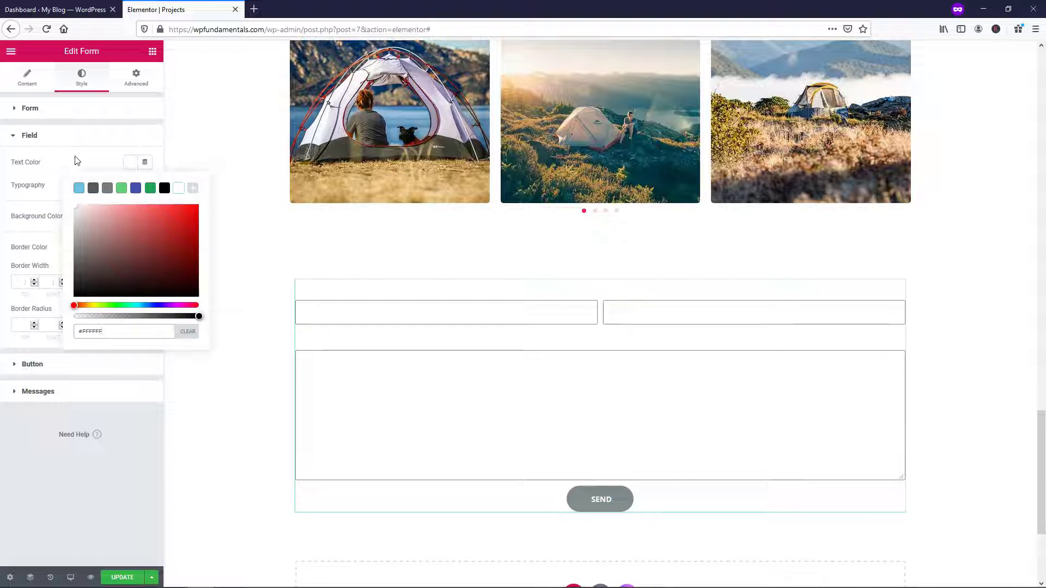
click(75, 205)
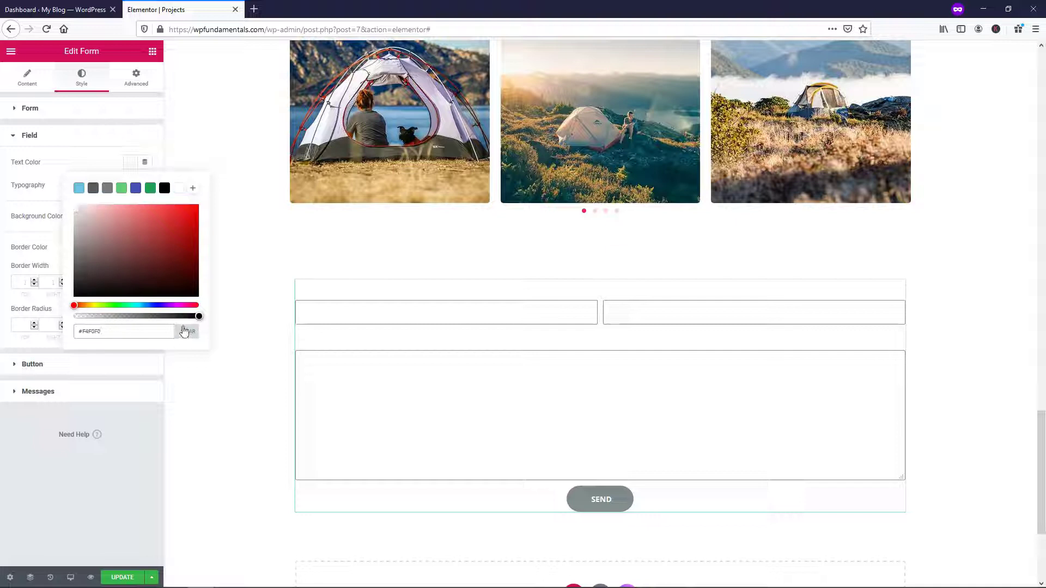
drag(199, 316, 140, 315)
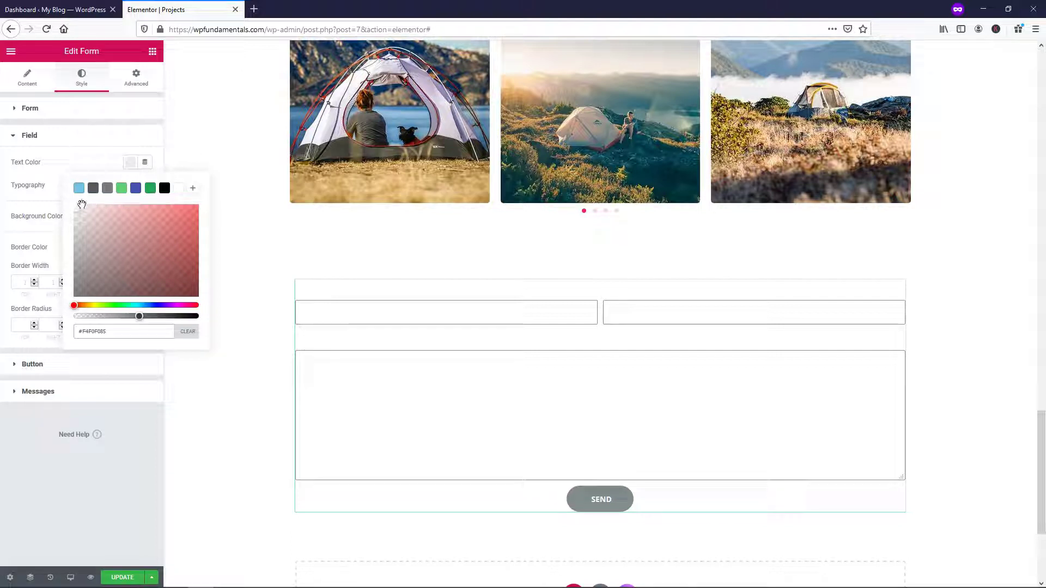
drag(76, 205, 73, 226)
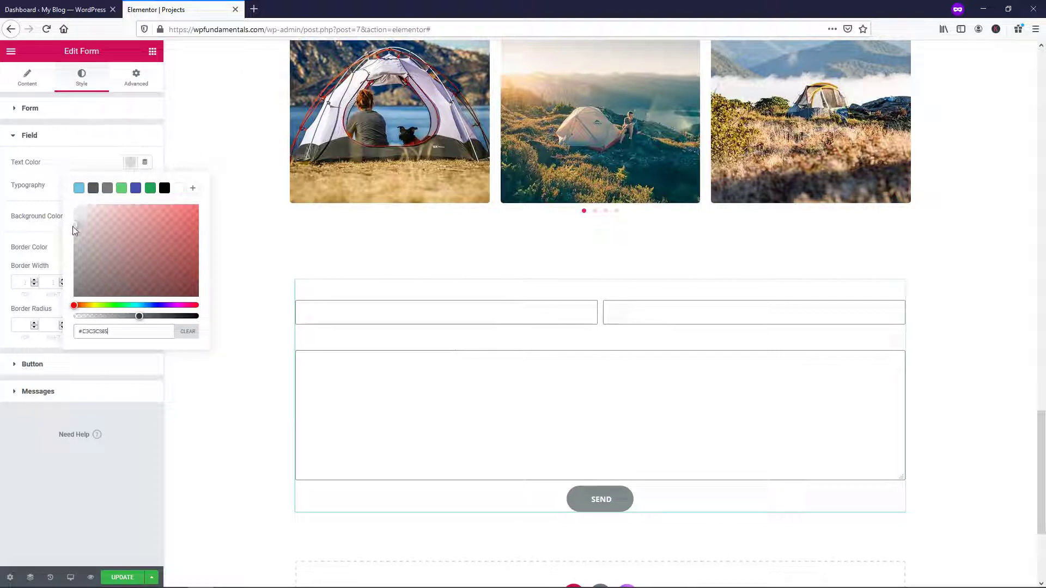
click(86, 140)
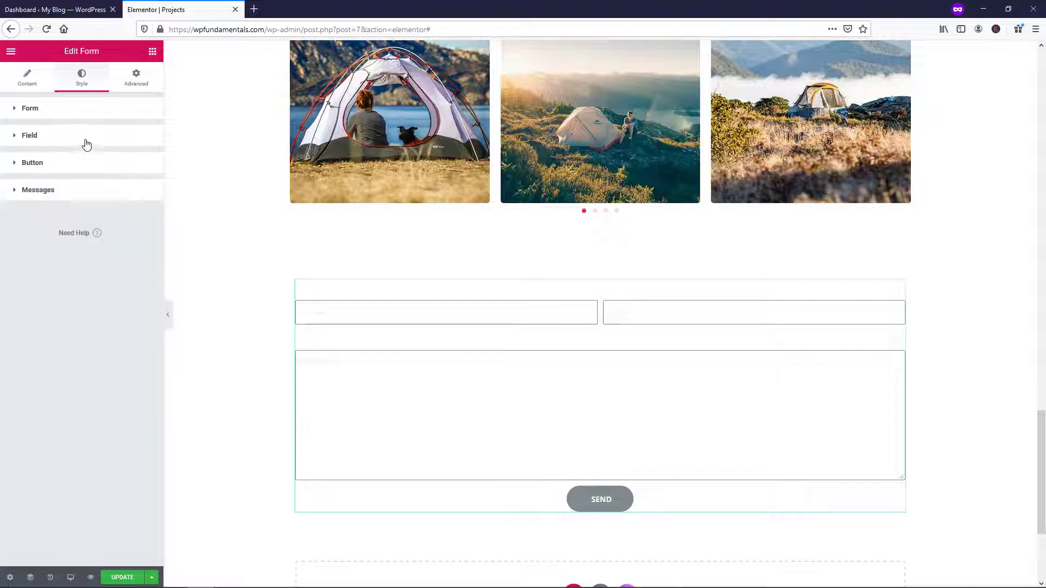
click(81, 143)
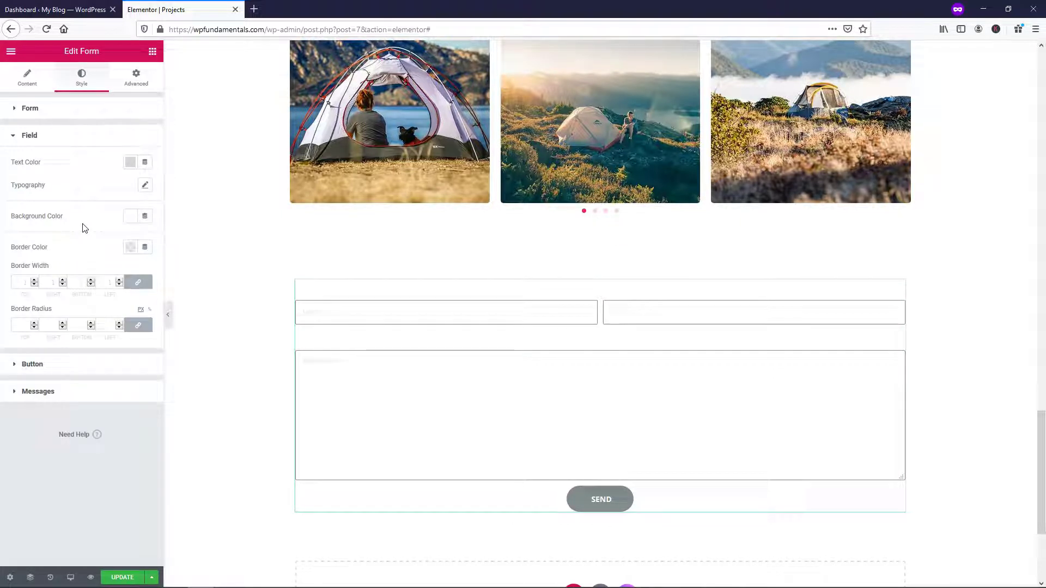
Try a red field background, and make the field text a darker, less transparent grey
click(130, 216)
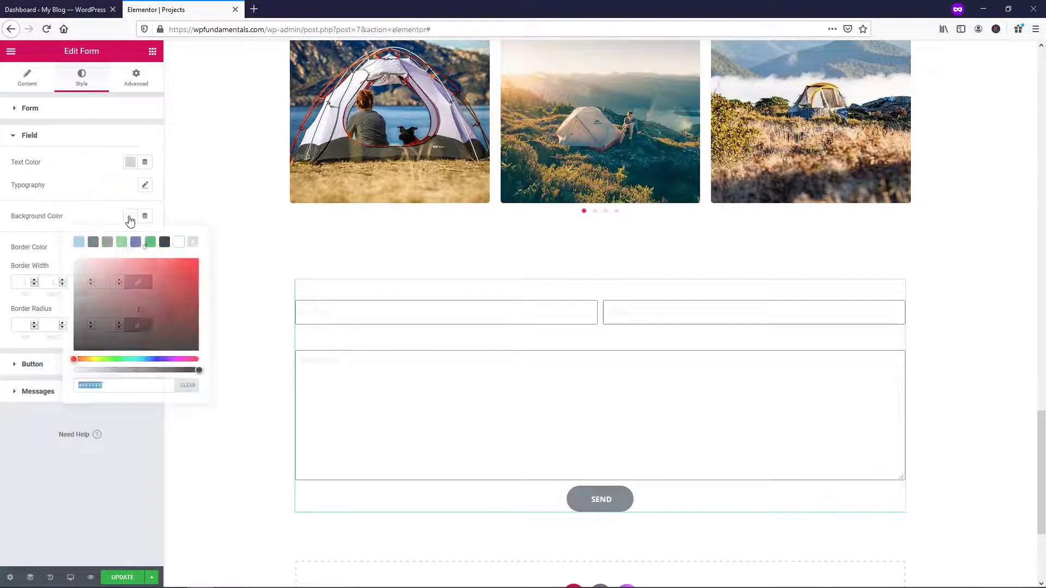
click(187, 281)
text(080)
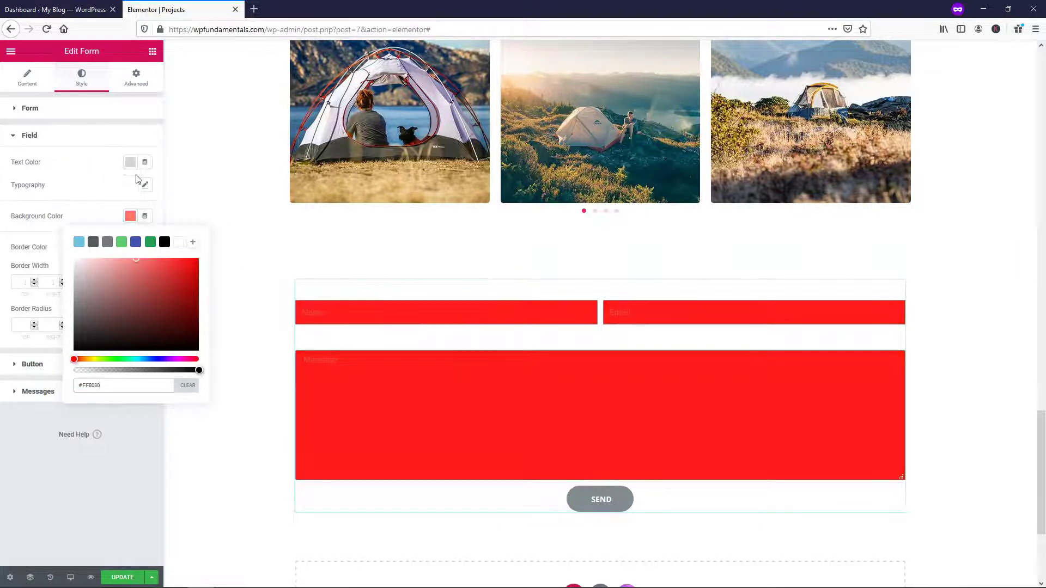
drag(157, 263, 199, 259)
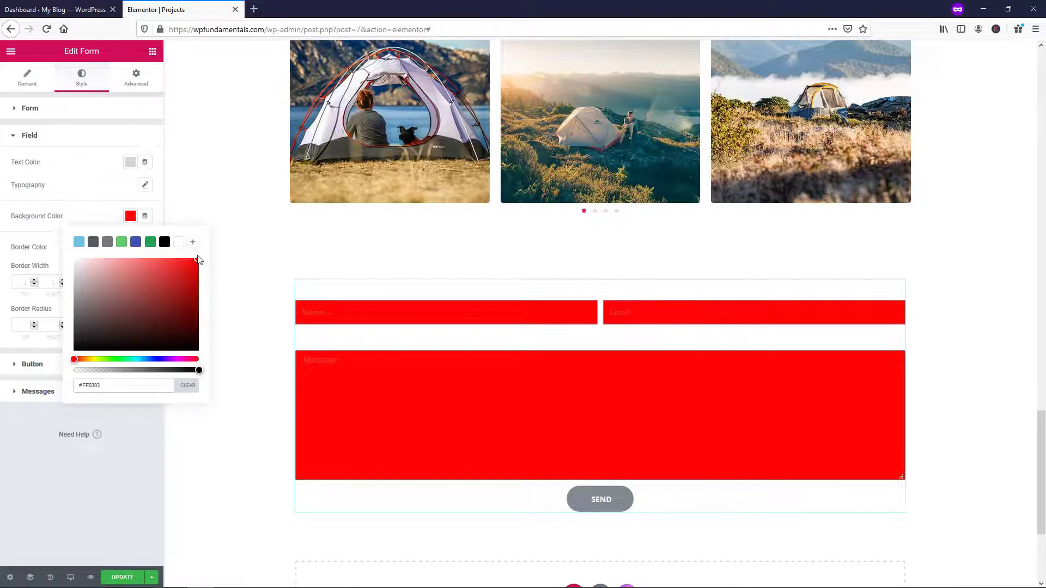
click(130, 162)
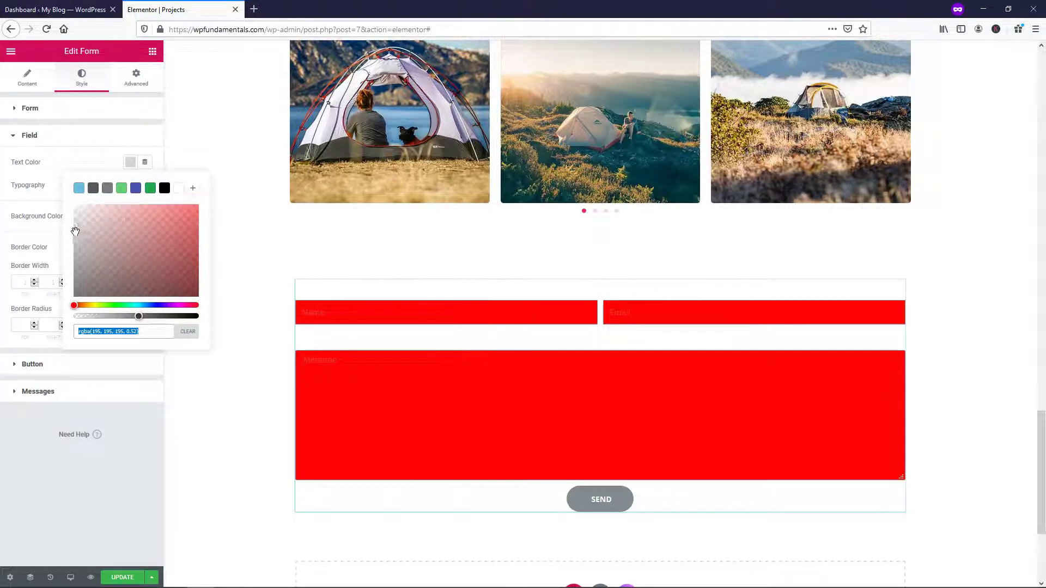
drag(74, 231, 74, 240)
drag(141, 316, 177, 316)
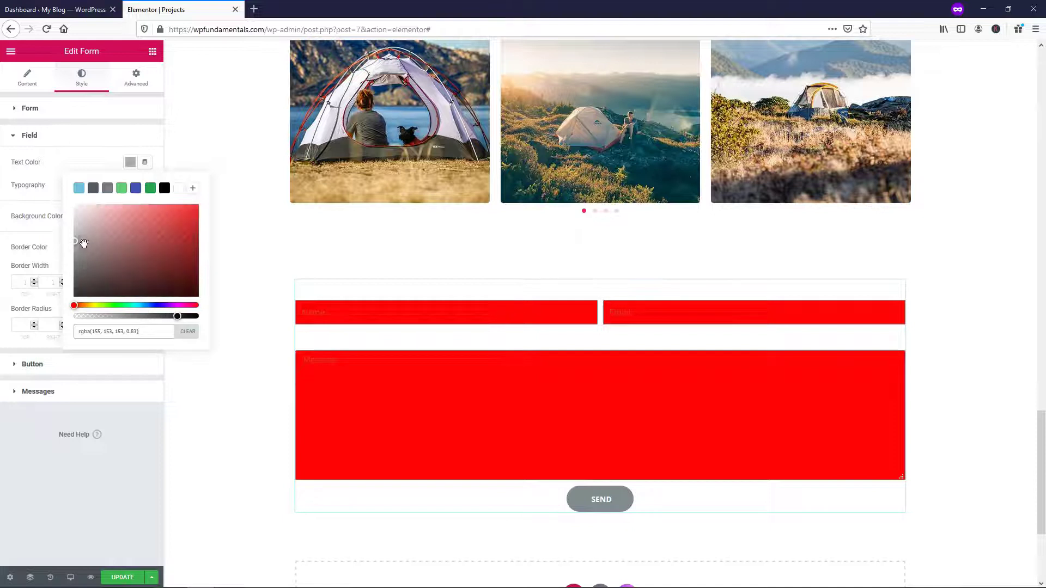
click(78, 156)
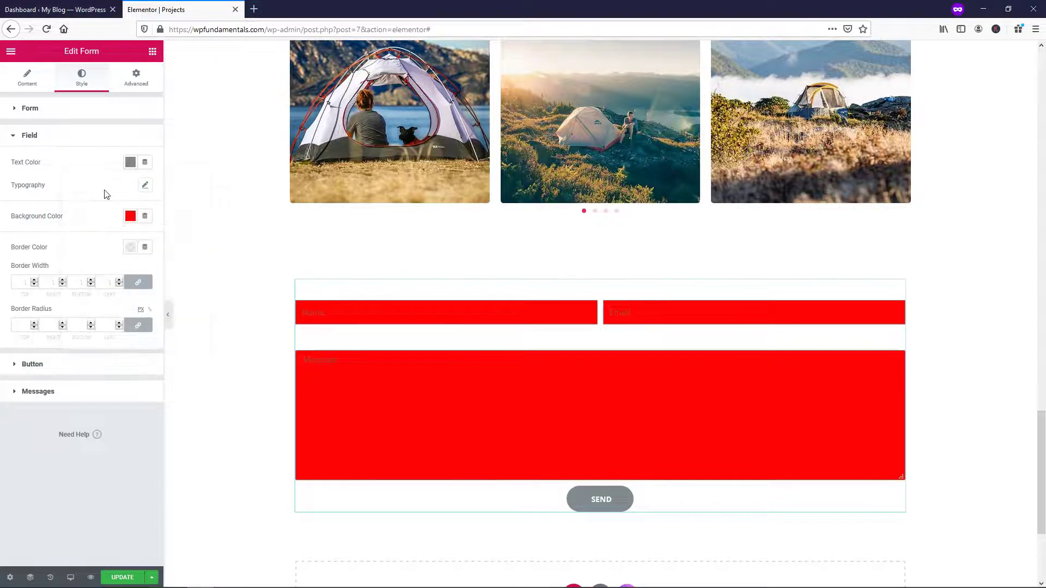
Clear the field background fill, make the field borders white (#FFFFFF), and show Button styling
click(131, 217)
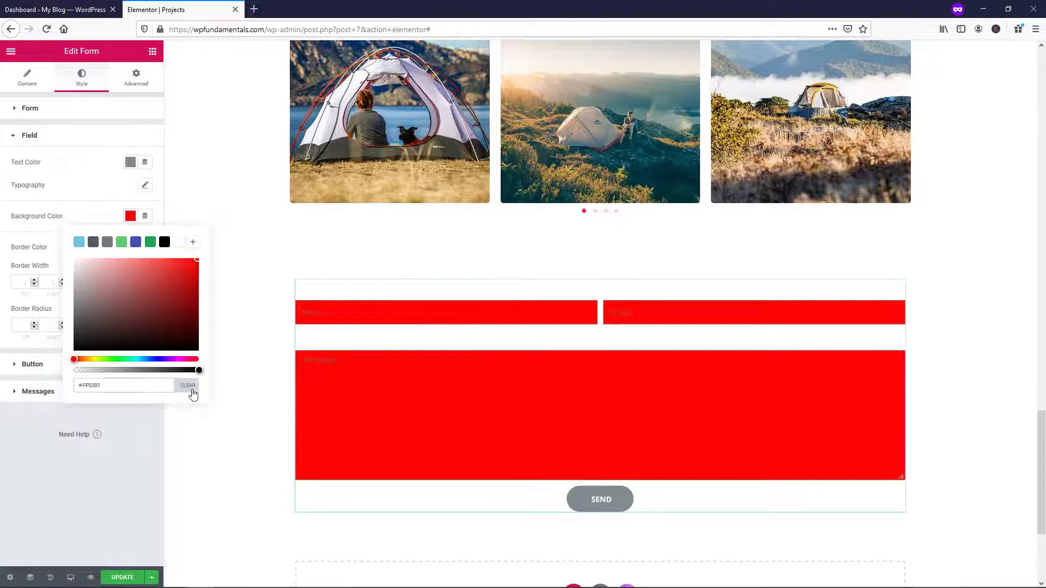
click(188, 386)
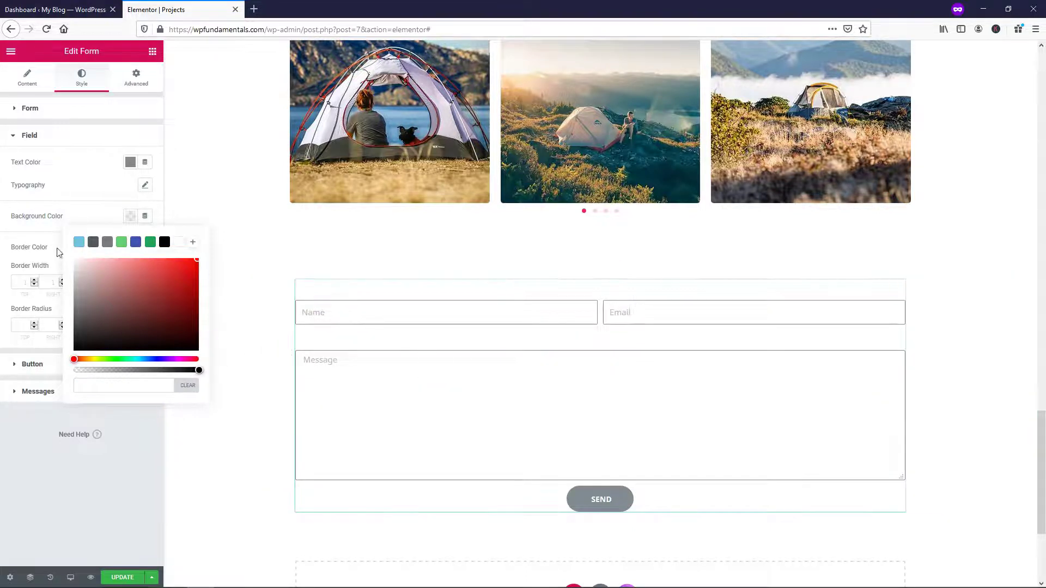
click(90, 212)
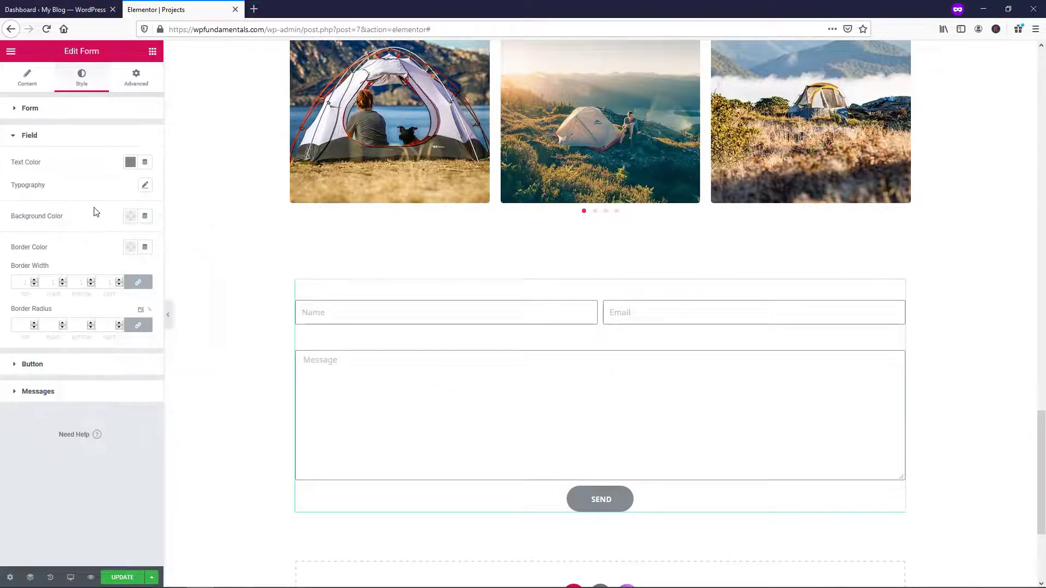
click(129, 251)
click(178, 273)
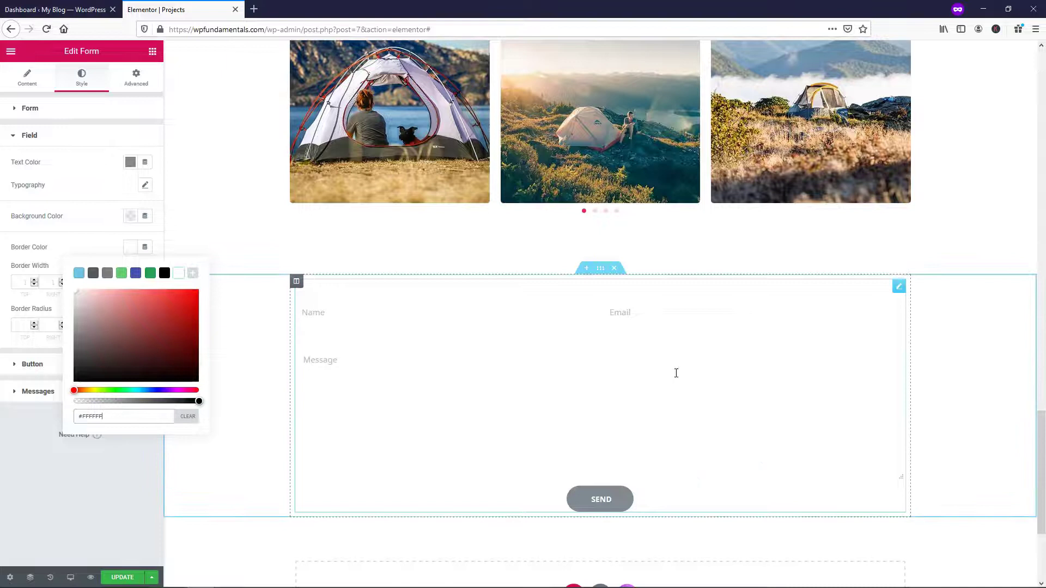
click(63, 246)
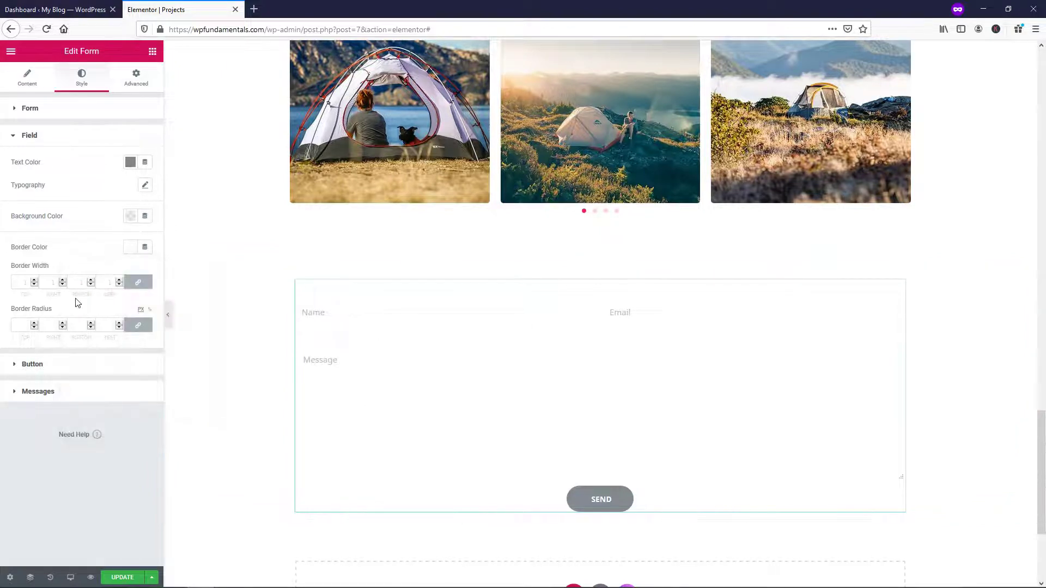
click(58, 365)
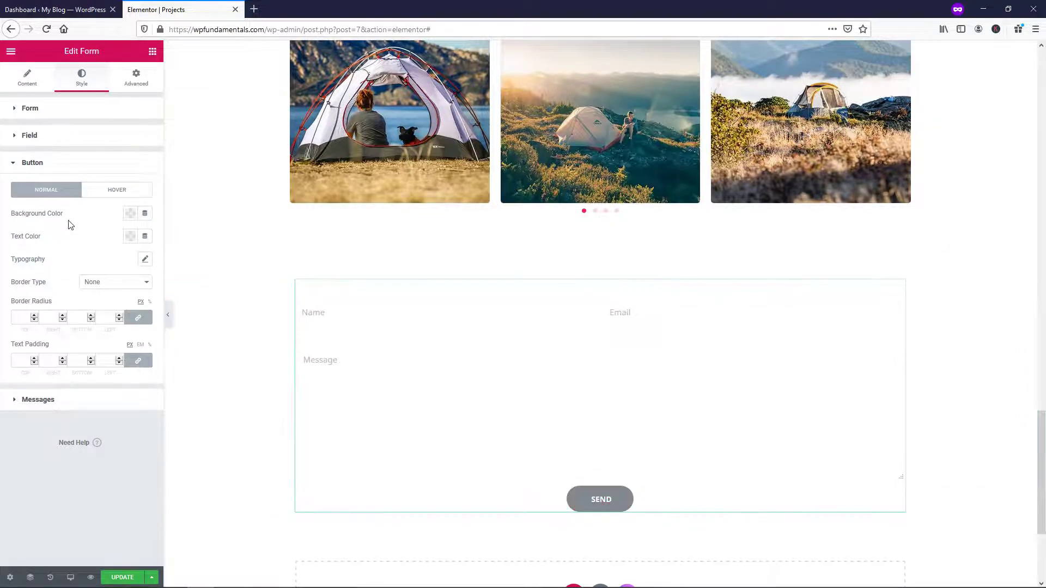
Set the Send button background to #00B3FF normally and #1178A4 on hover
click(129, 215)
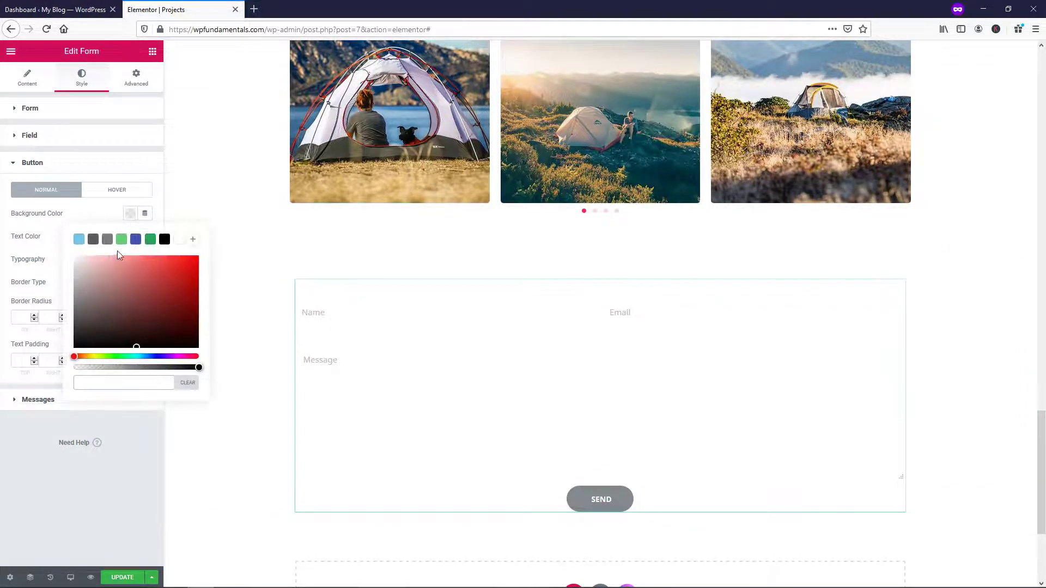
click(79, 239)
drag(150, 268, 210, 251)
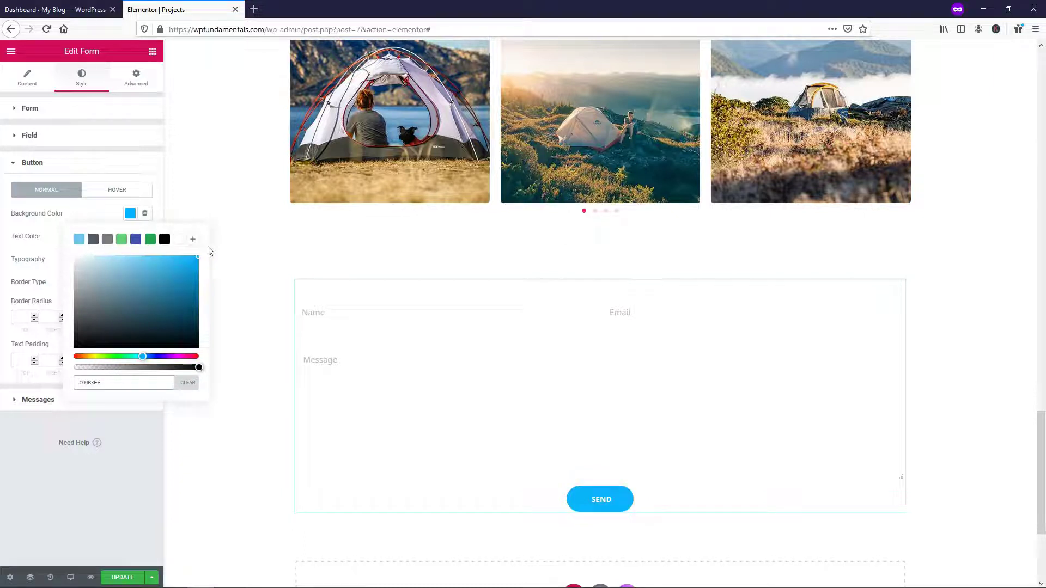
click(117, 190)
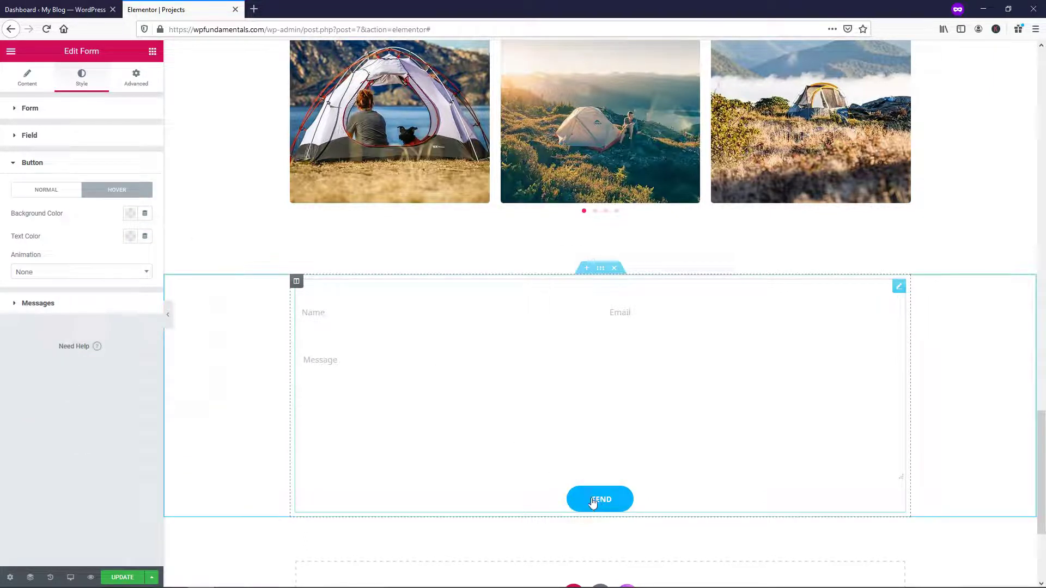
click(129, 213)
click(78, 239)
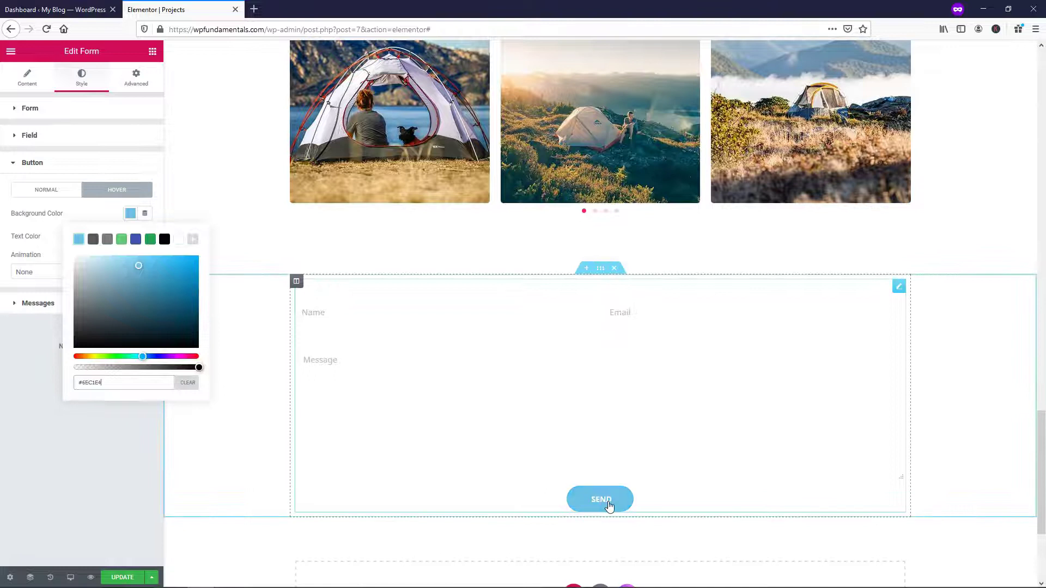
drag(140, 275, 189, 298)
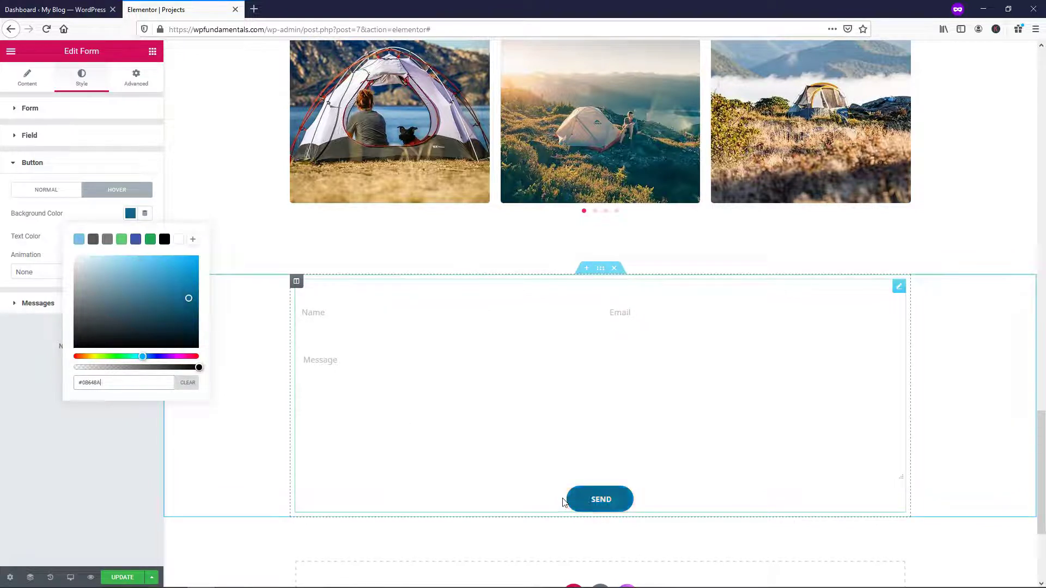
click(187, 288)
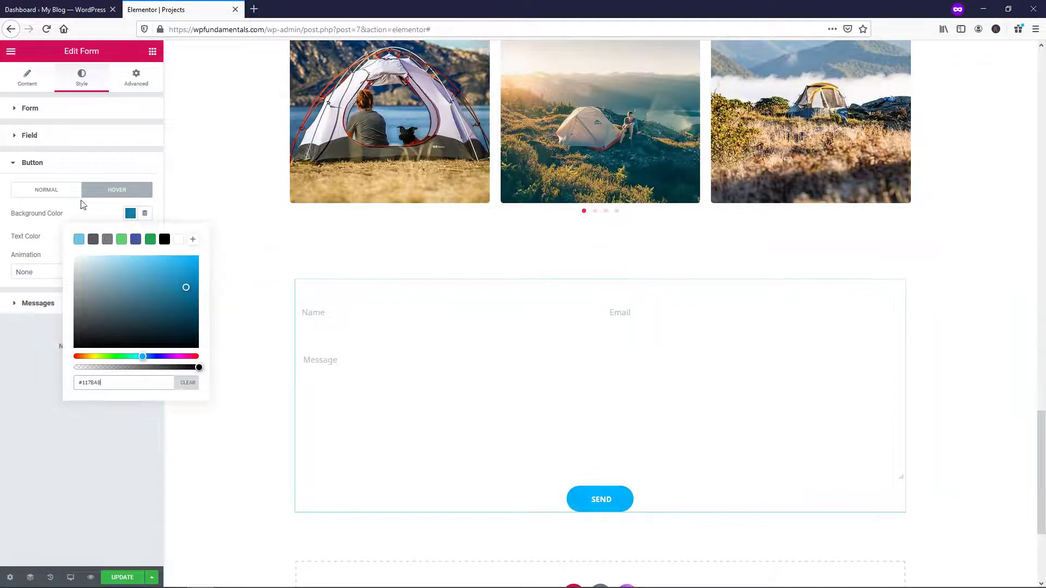
click(85, 164)
click(79, 166)
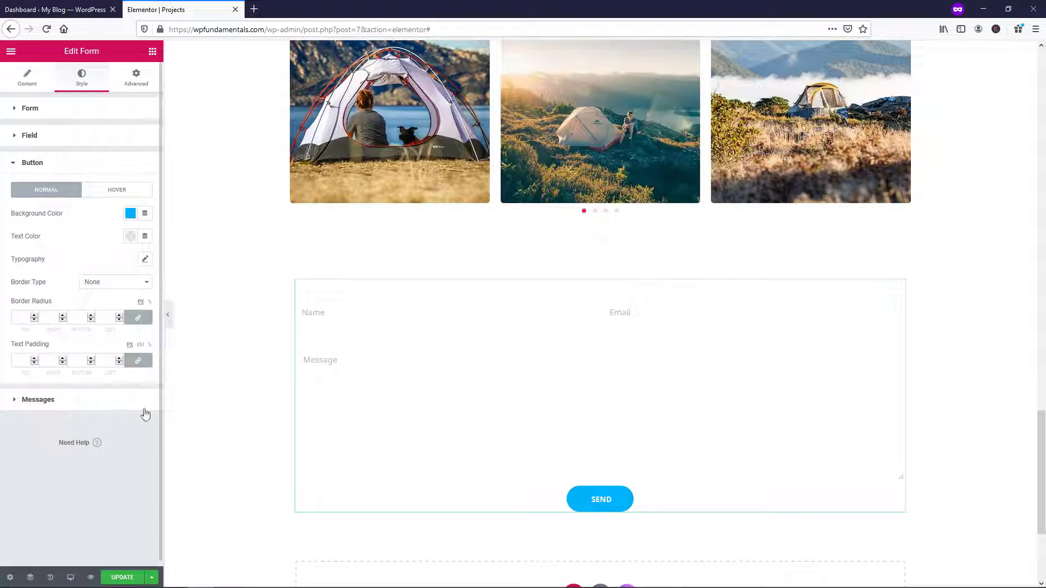
Save the page, then set the button text colour to white (#FFFFFF) and collapse Button
click(129, 578)
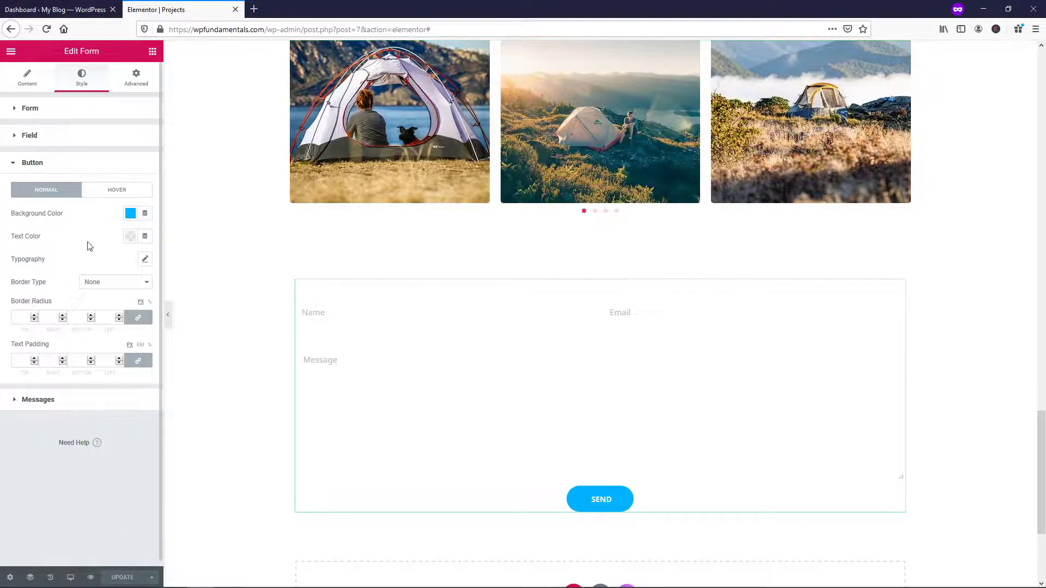
click(131, 237)
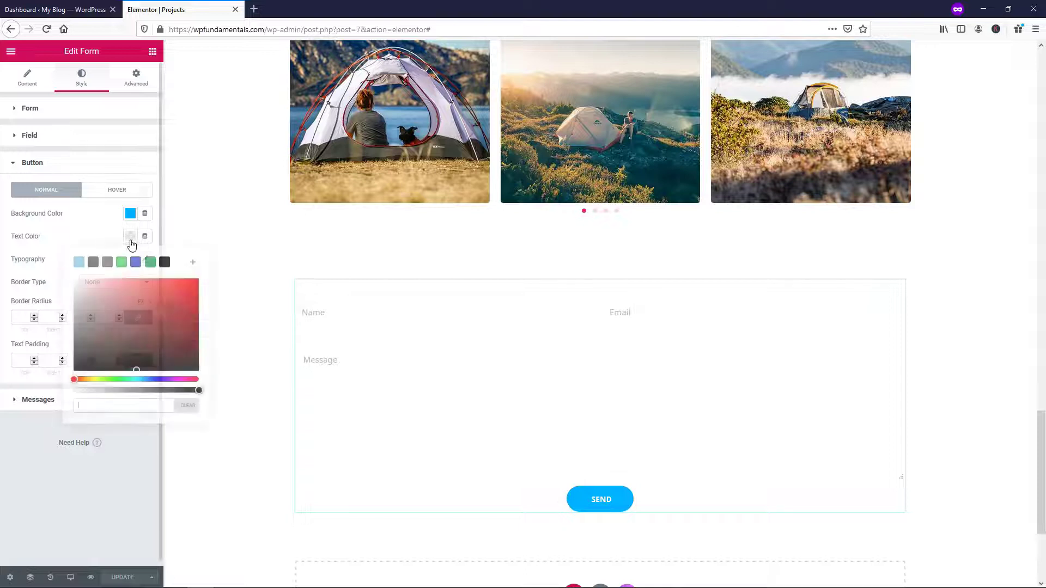
click(181, 266)
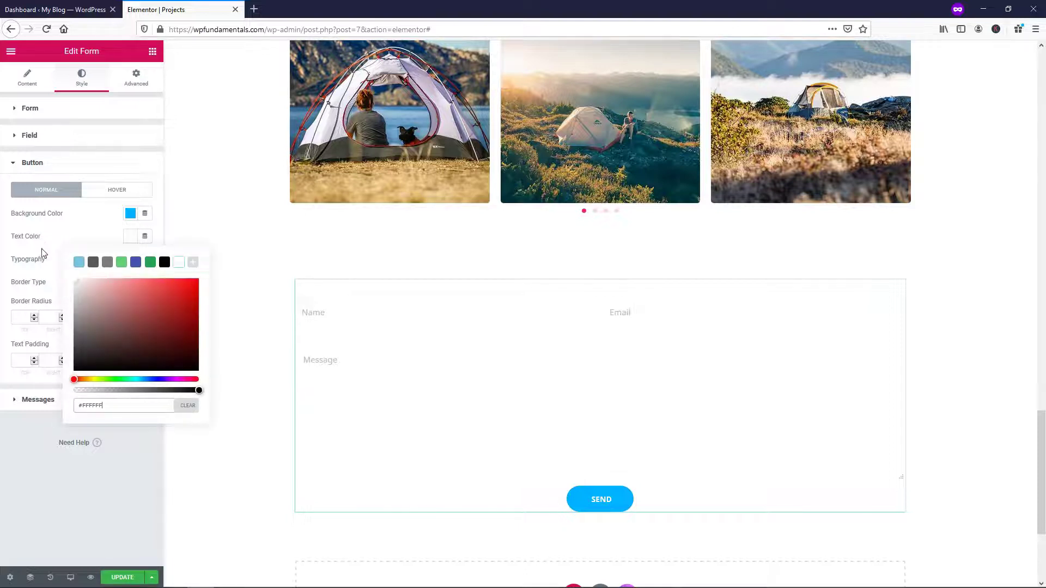
click(45, 245)
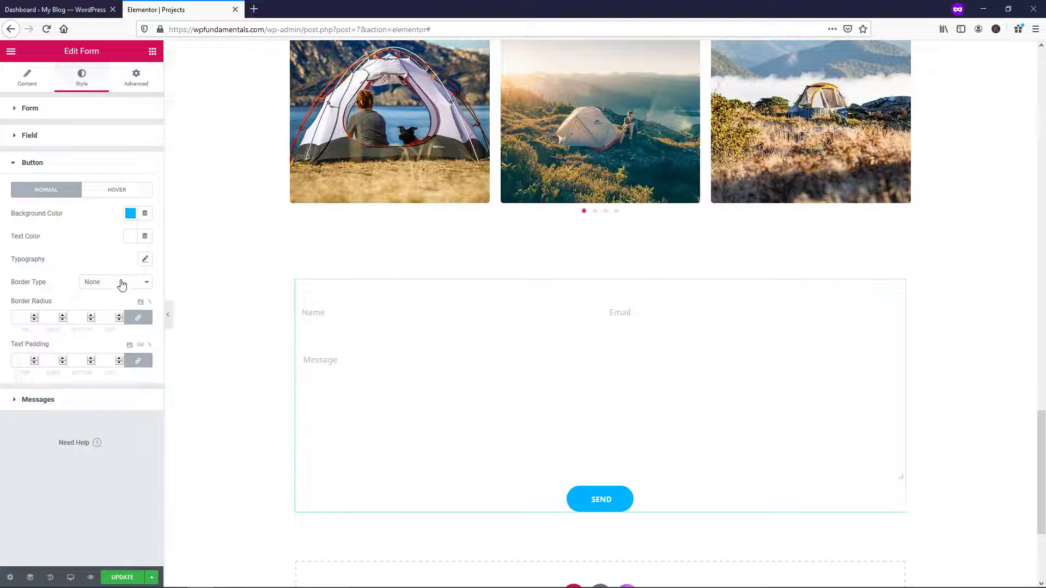
click(59, 162)
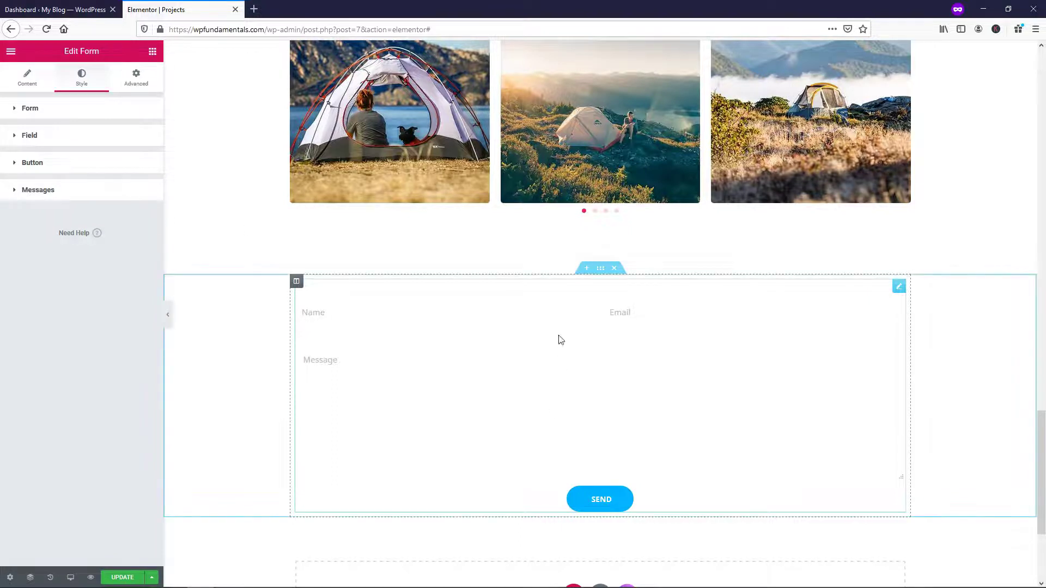
Edit the form's section, turn on Stretch Section and set Content Width to Full Width
right_click(599, 269)
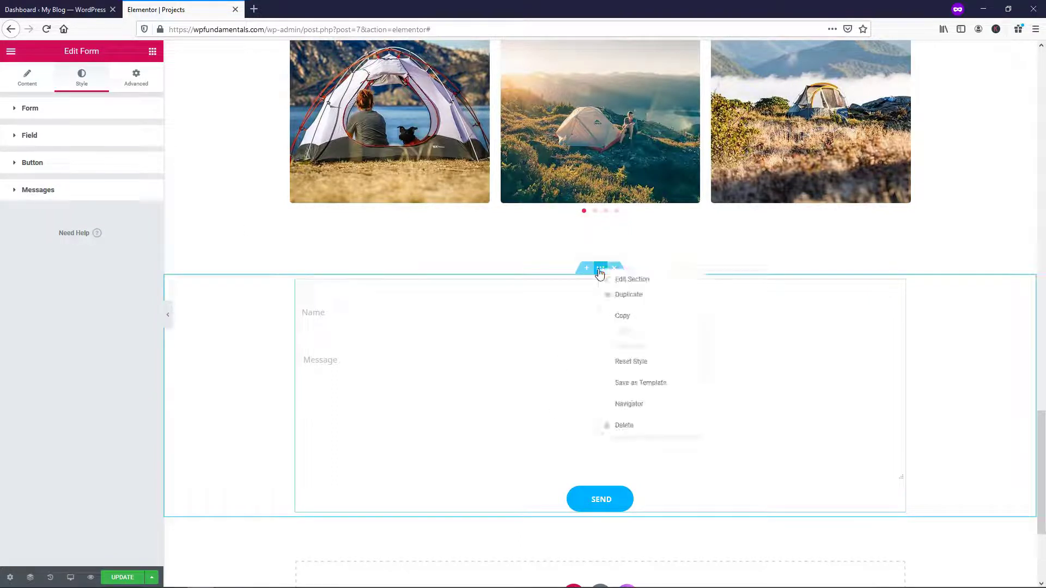
click(624, 285)
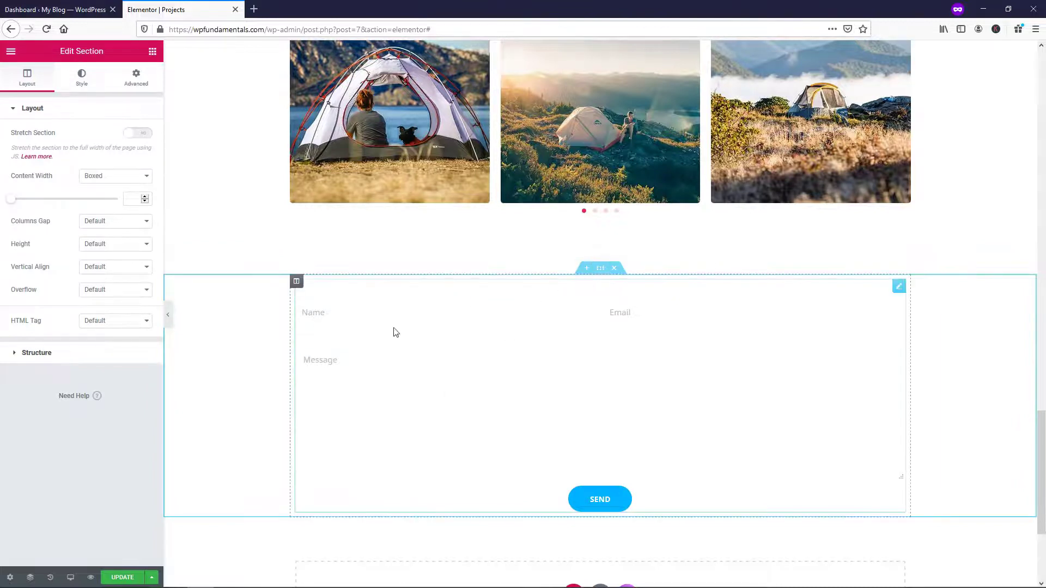
click(142, 134)
click(132, 183)
click(129, 210)
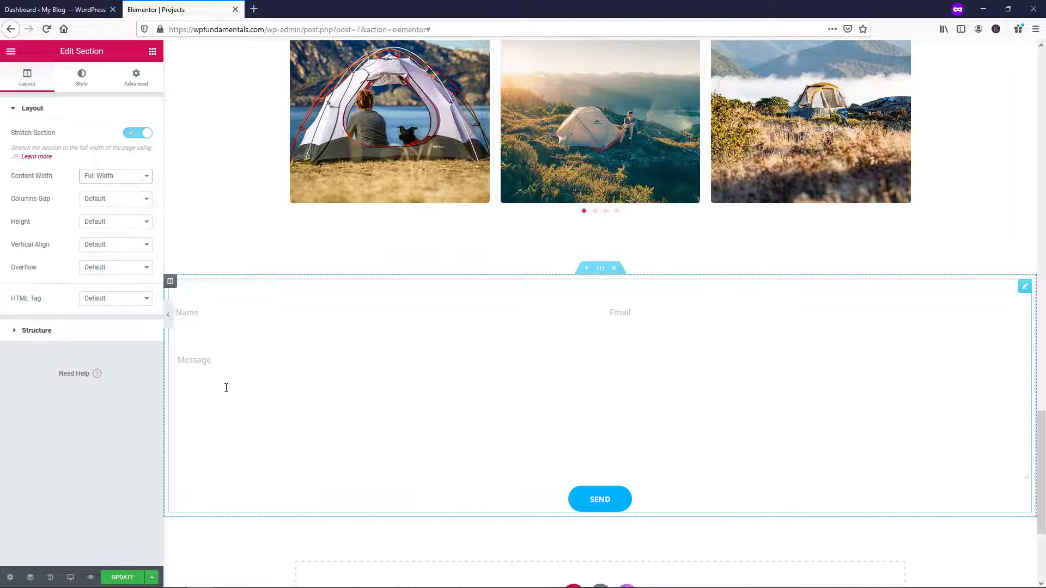
click(80, 85)
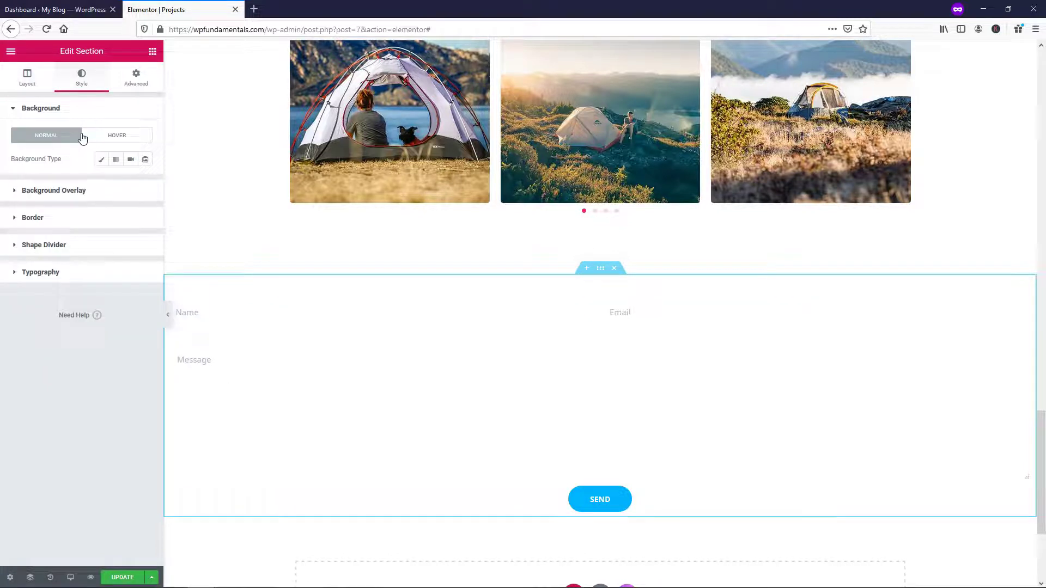
Set a Classic section background using the beach photo from the Media Library
click(101, 159)
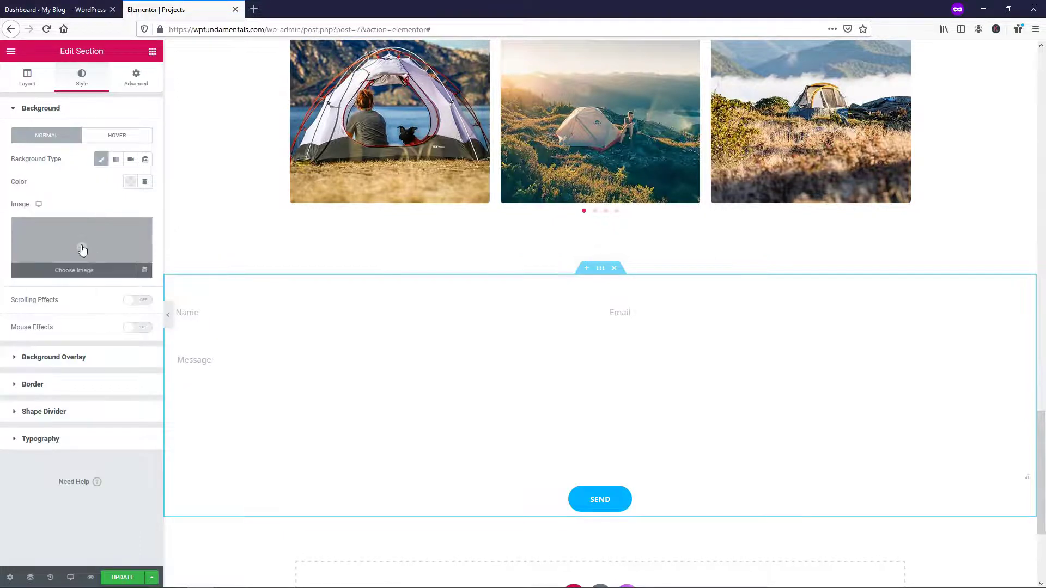
click(82, 250)
click(404, 195)
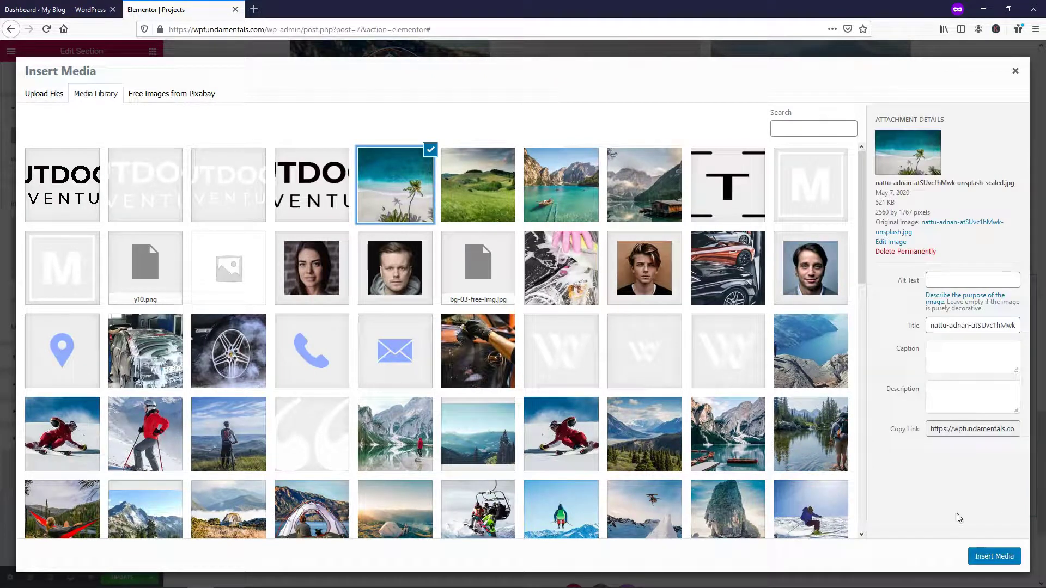
click(991, 554)
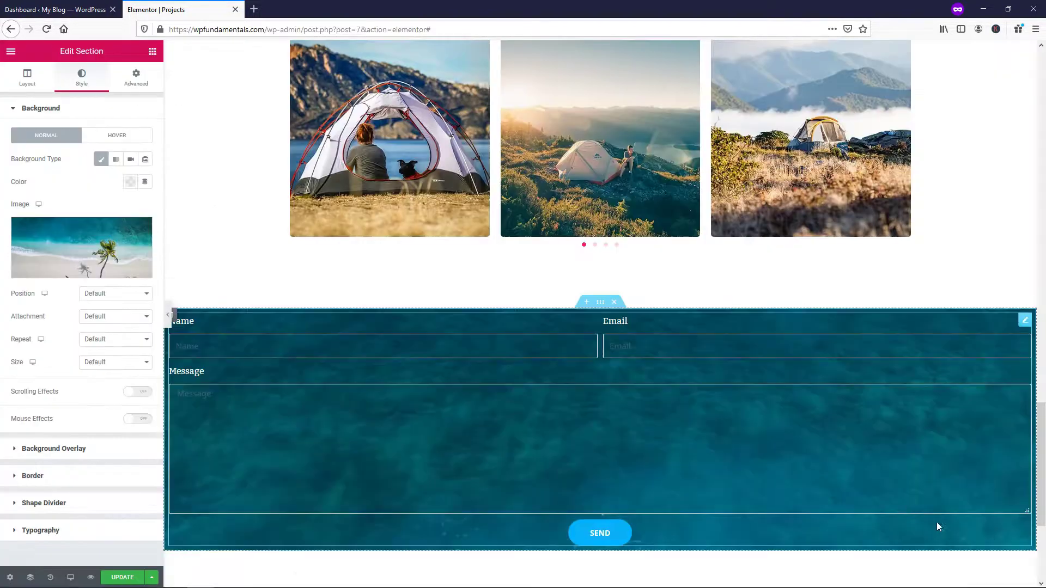
scroll(672, 393, down, 4)
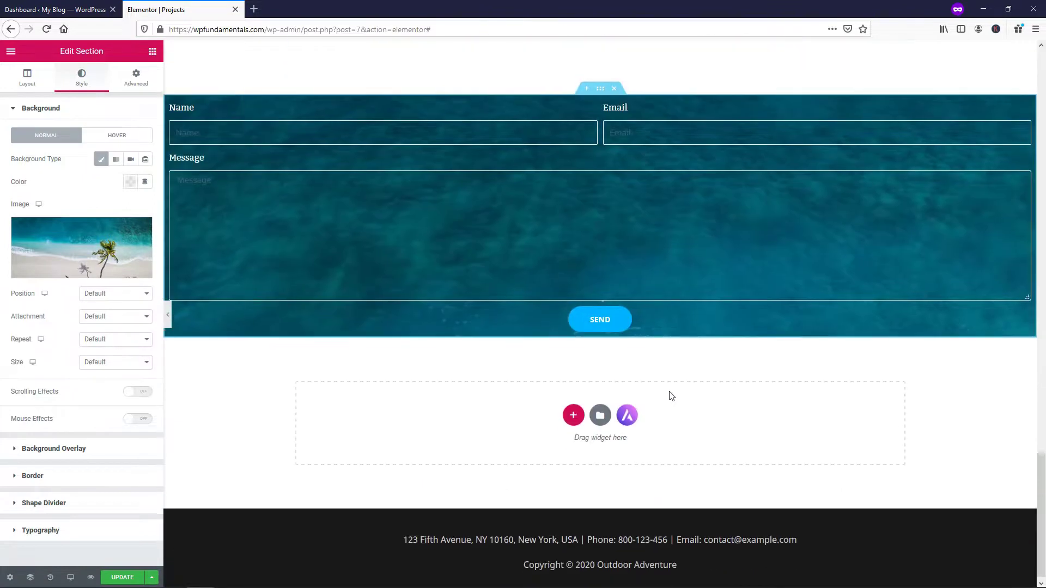
scroll(372, 322, up, 1)
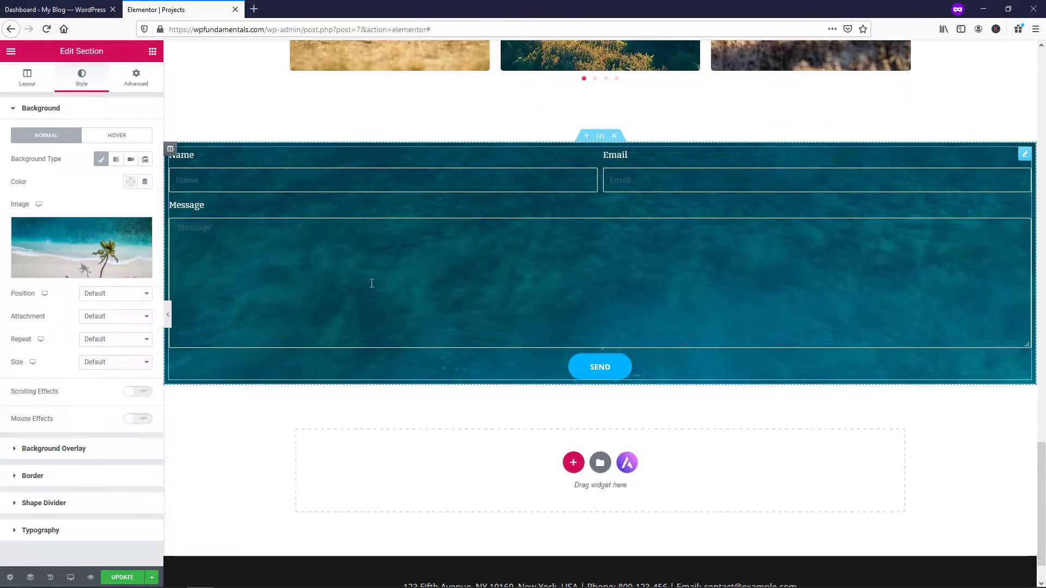
Set the background image Position to Center Center and Size to Cover
click(120, 296)
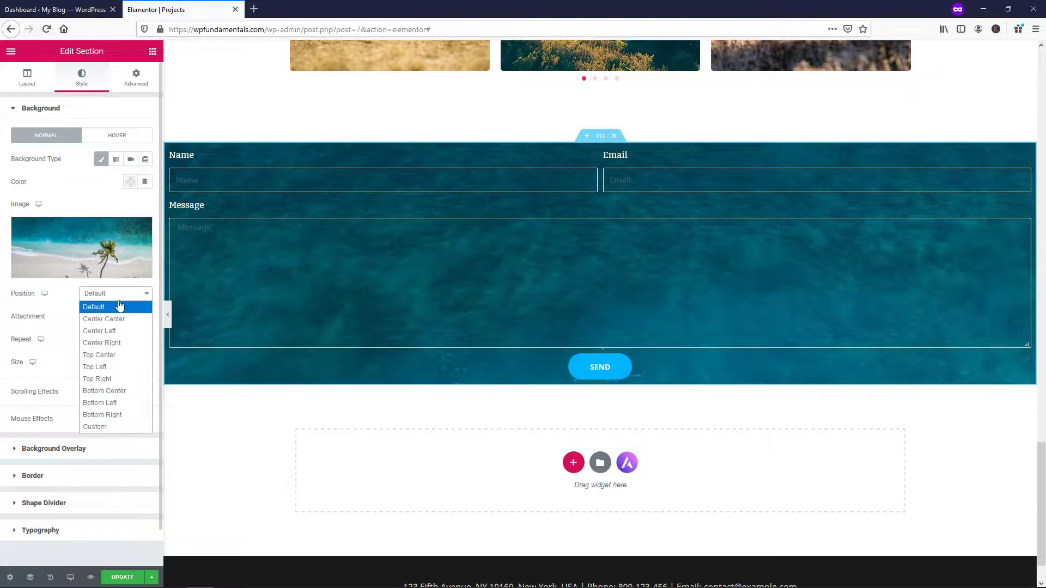
click(116, 320)
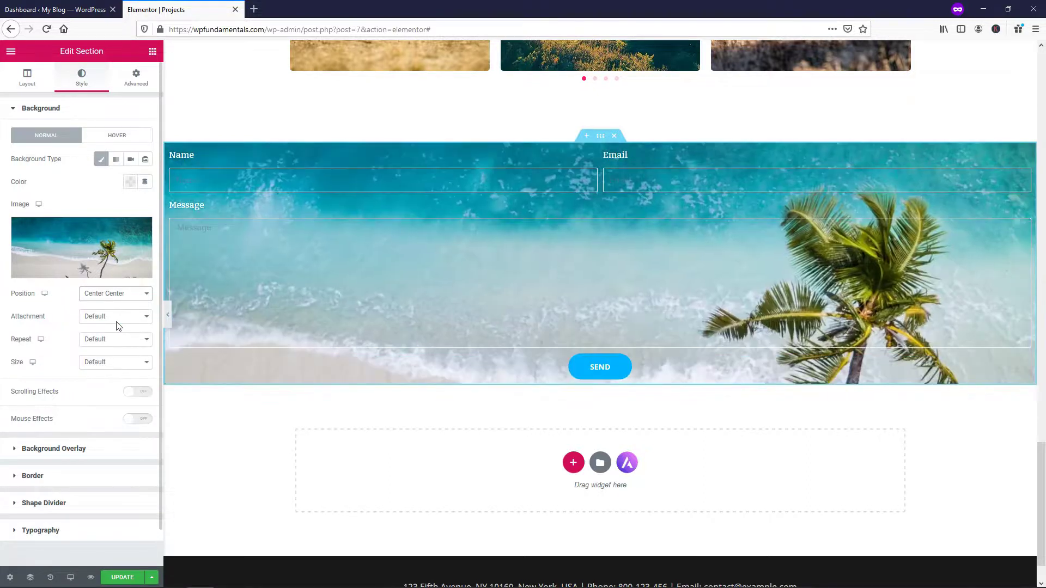
click(120, 363)
click(117, 397)
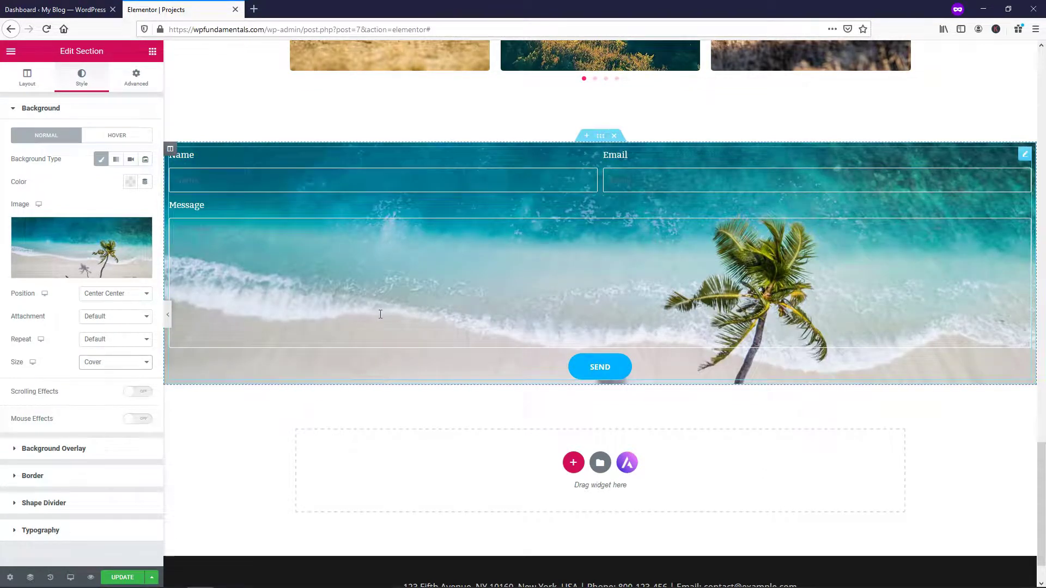
click(219, 231)
click(226, 267)
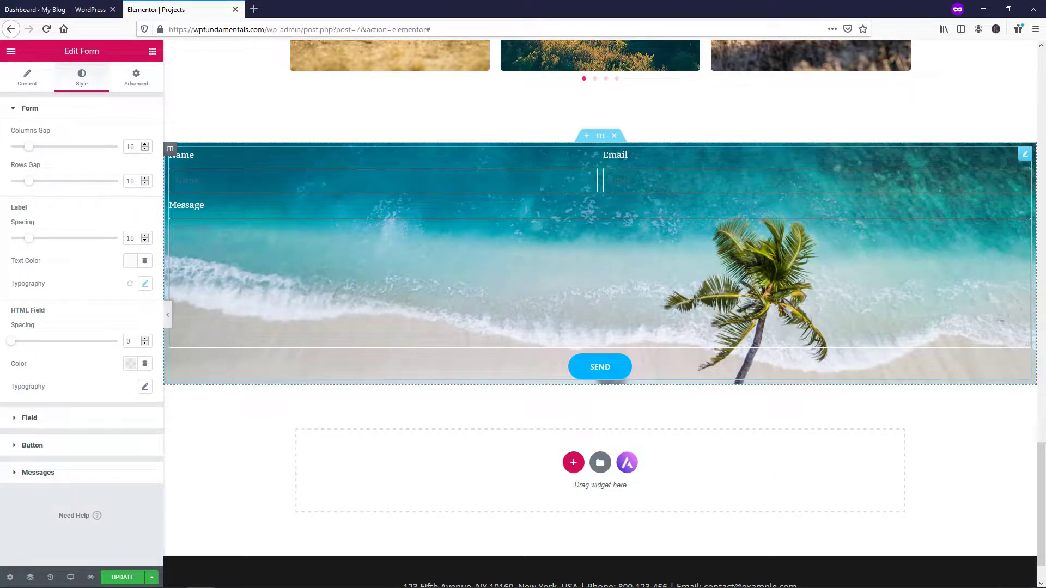
Make the form field text colour fully opaque white
click(65, 423)
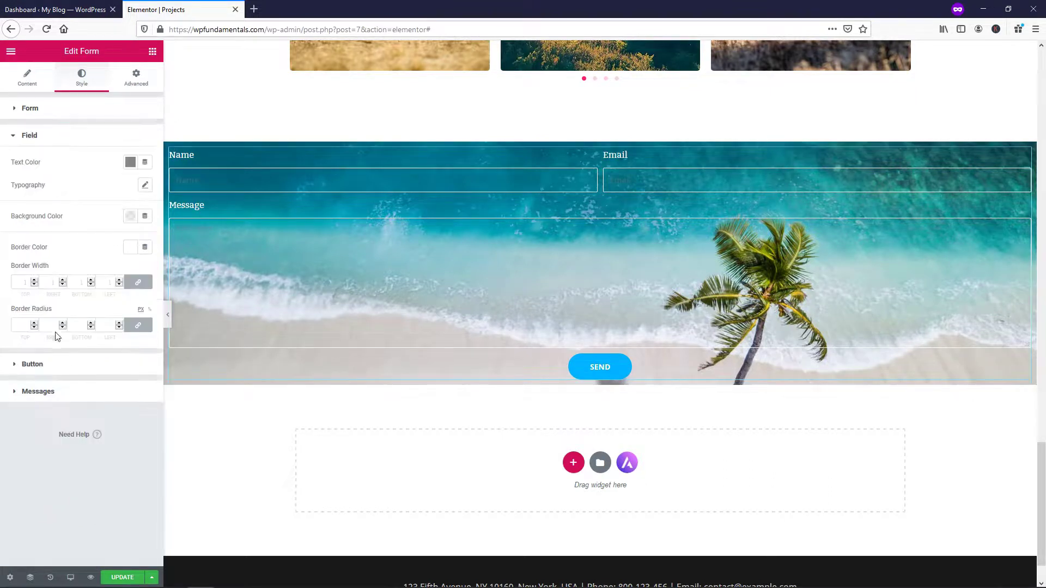
click(129, 165)
drag(80, 256, 65, 218)
click(178, 188)
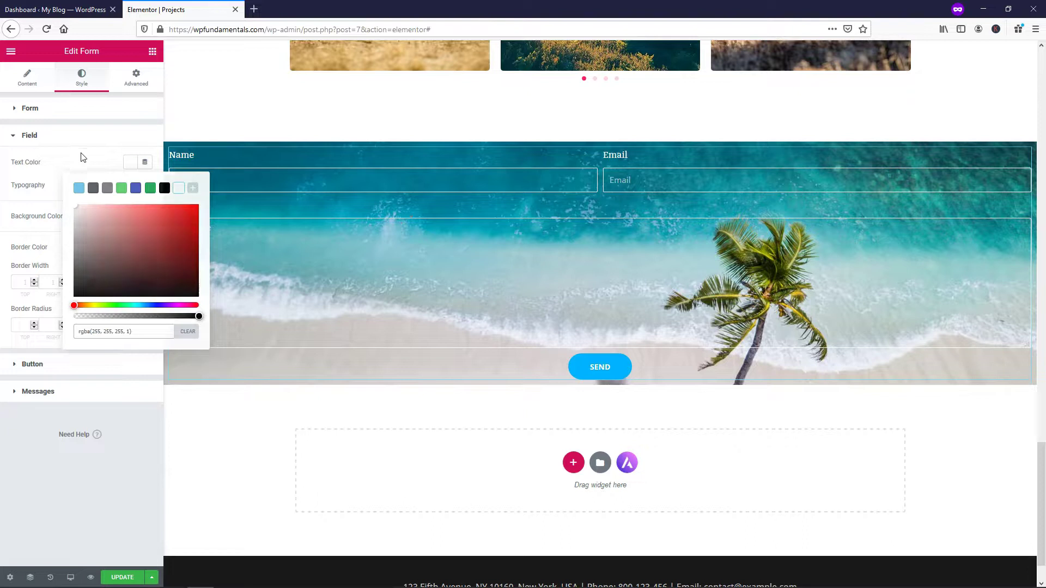
click(82, 137)
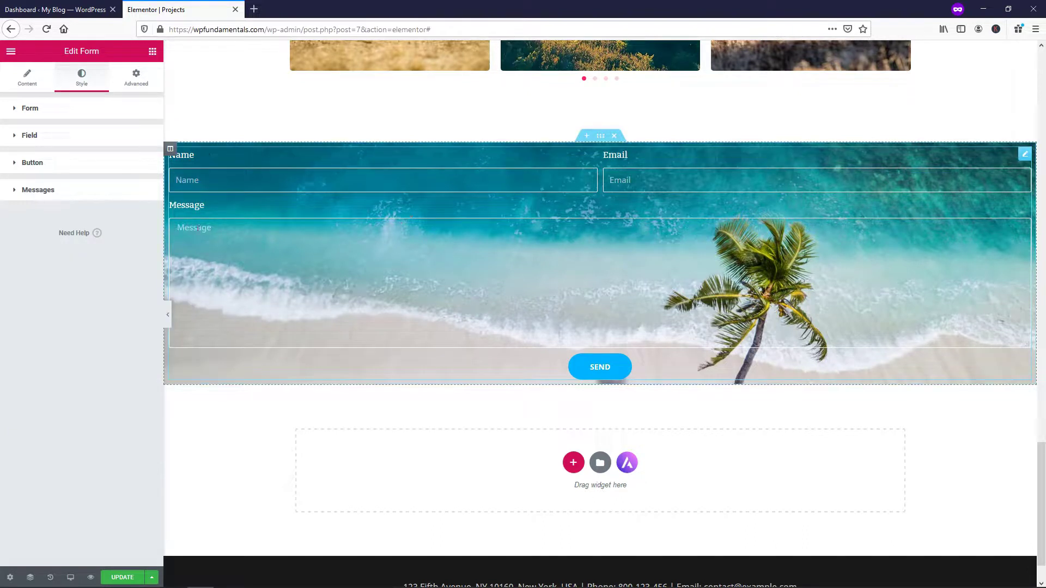
Open the contact form's section for editing to view its background settings
click(28, 79)
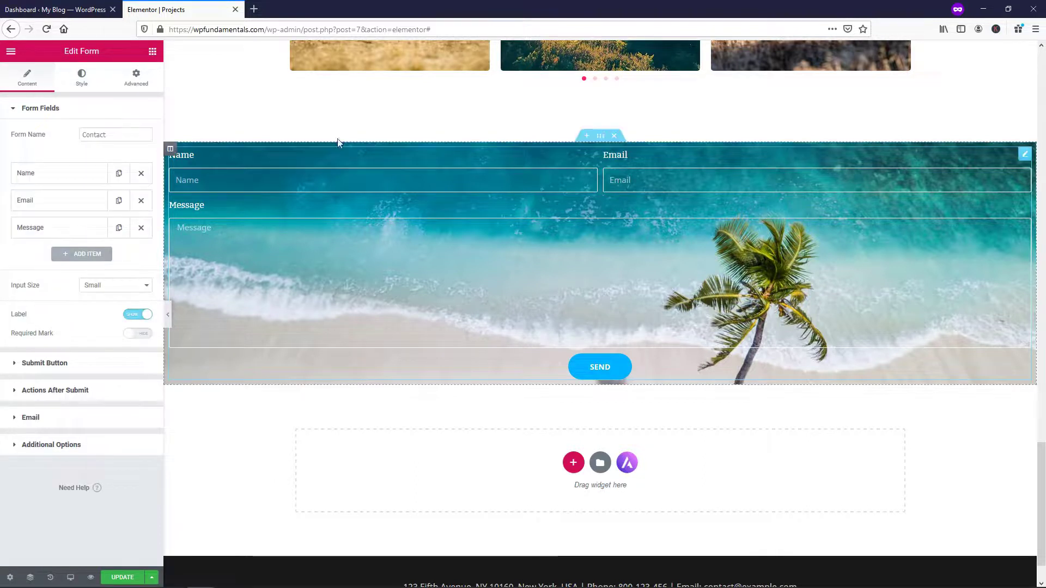
right_click(601, 138)
click(618, 149)
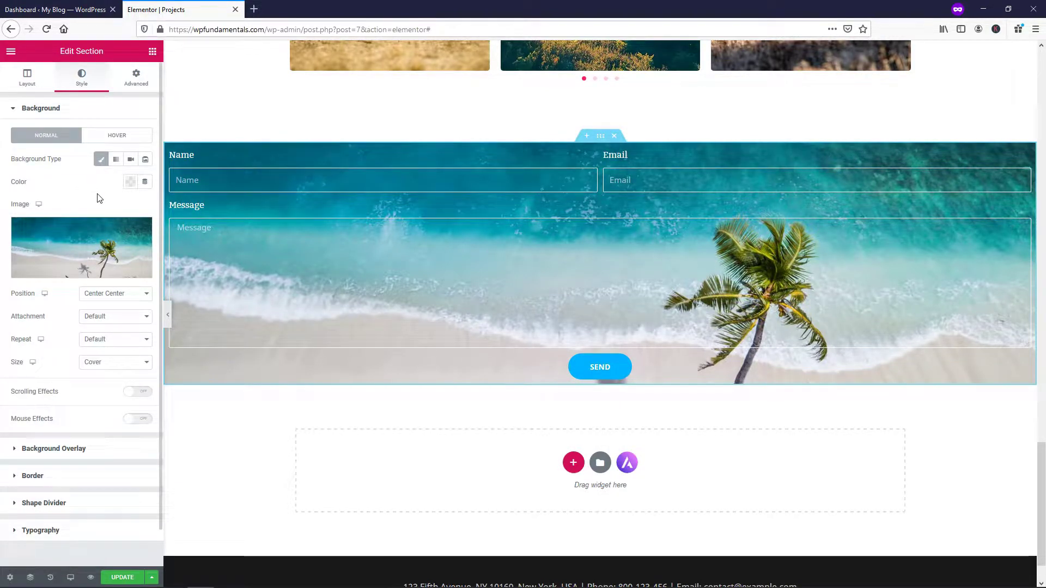
Add a Classic black background overlay at 0.3 opacity and save the page
click(73, 448)
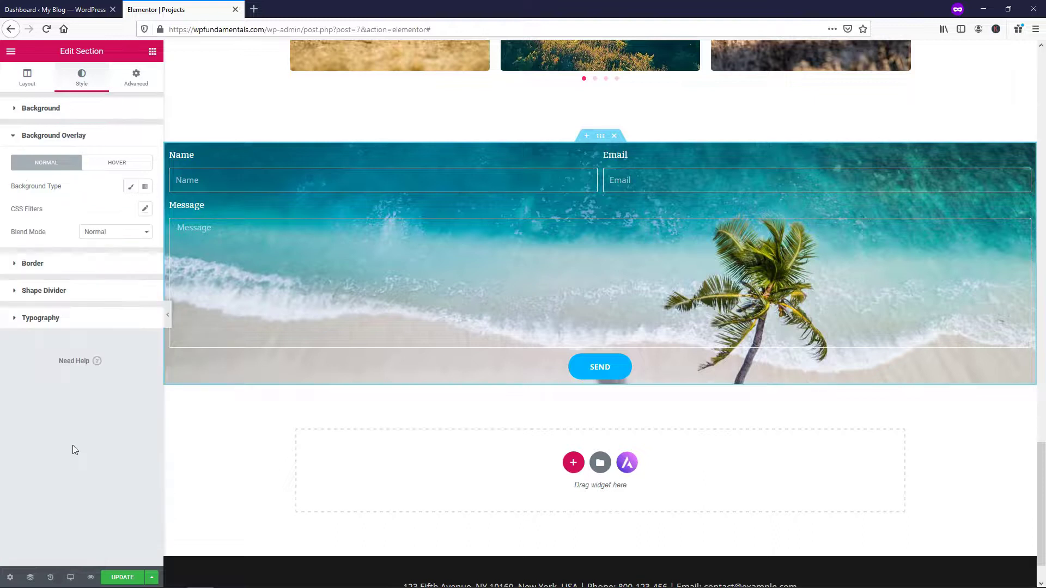
click(129, 188)
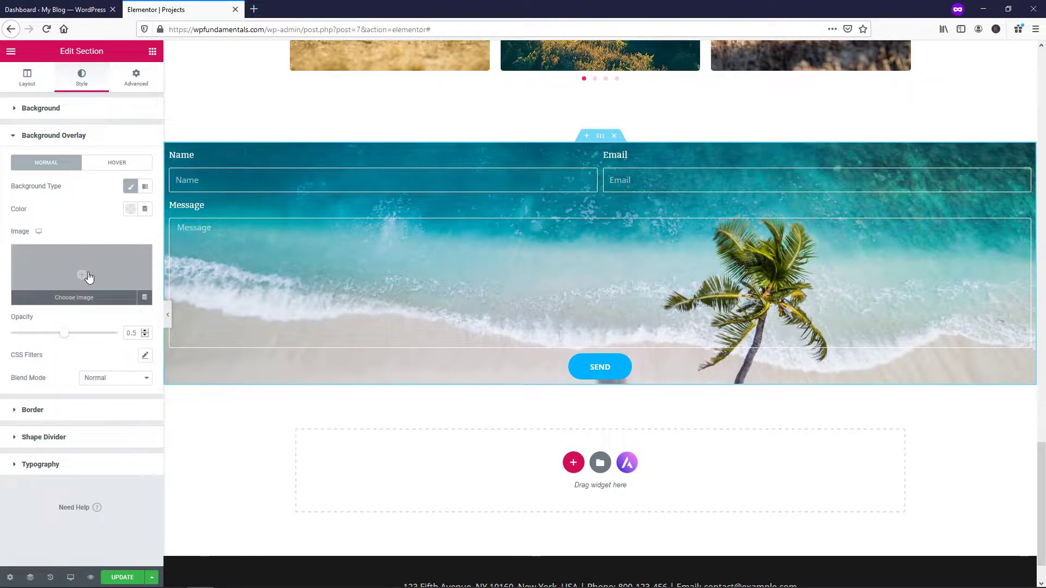
drag(65, 334, 100, 332)
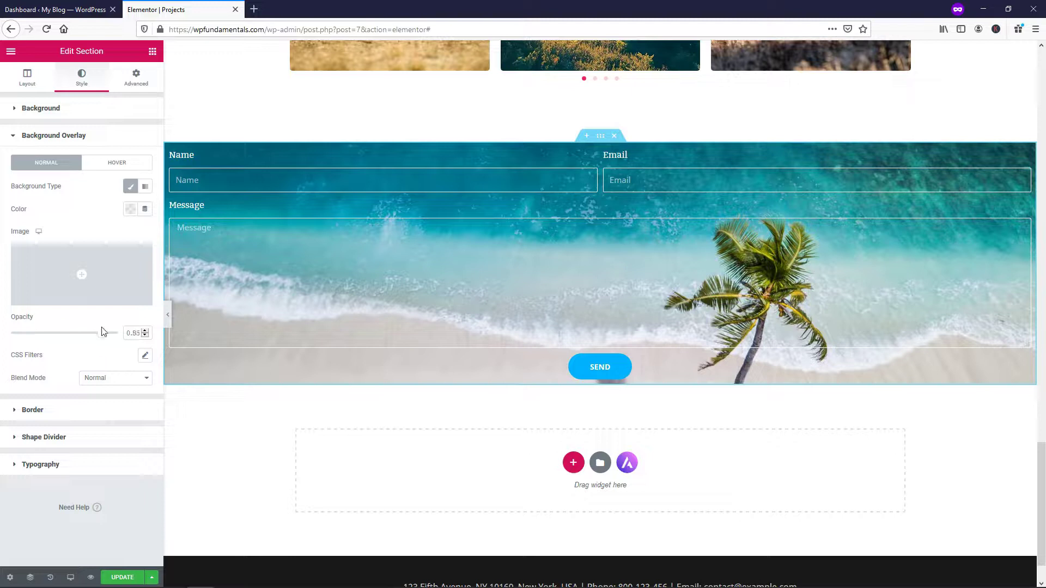
click(130, 211)
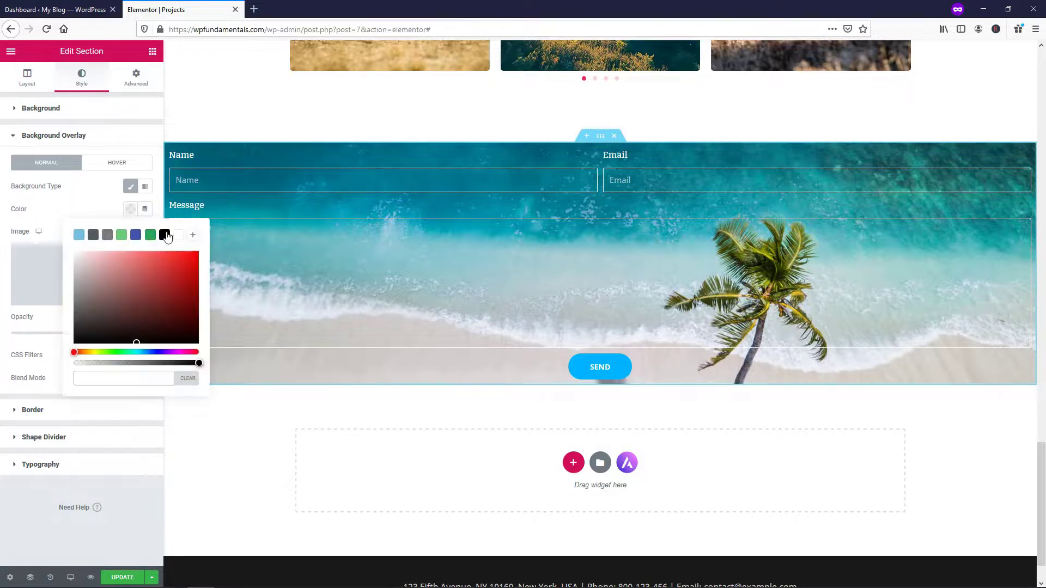
click(165, 235)
click(24, 327)
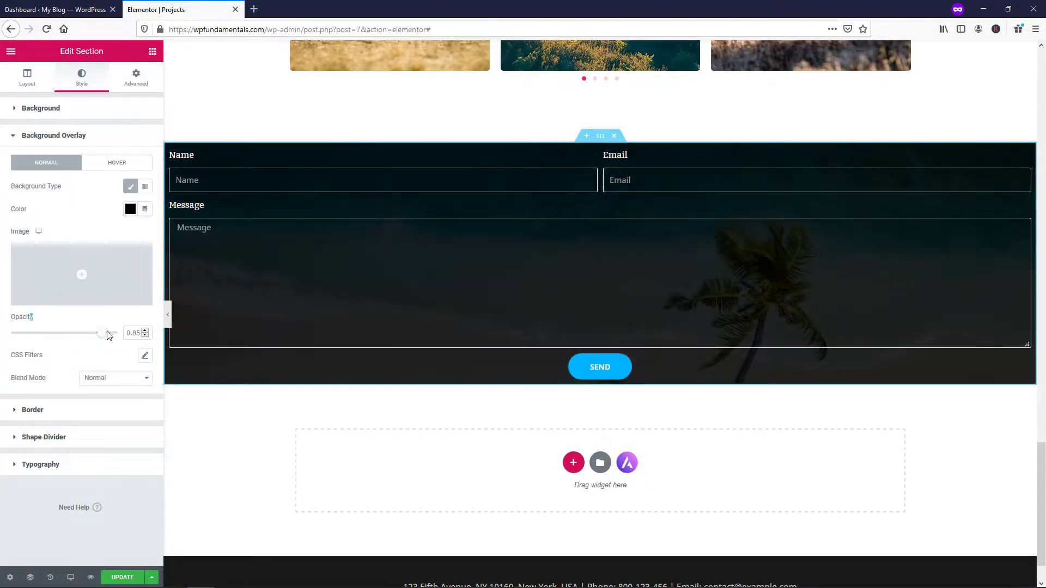
drag(96, 333, 47, 342)
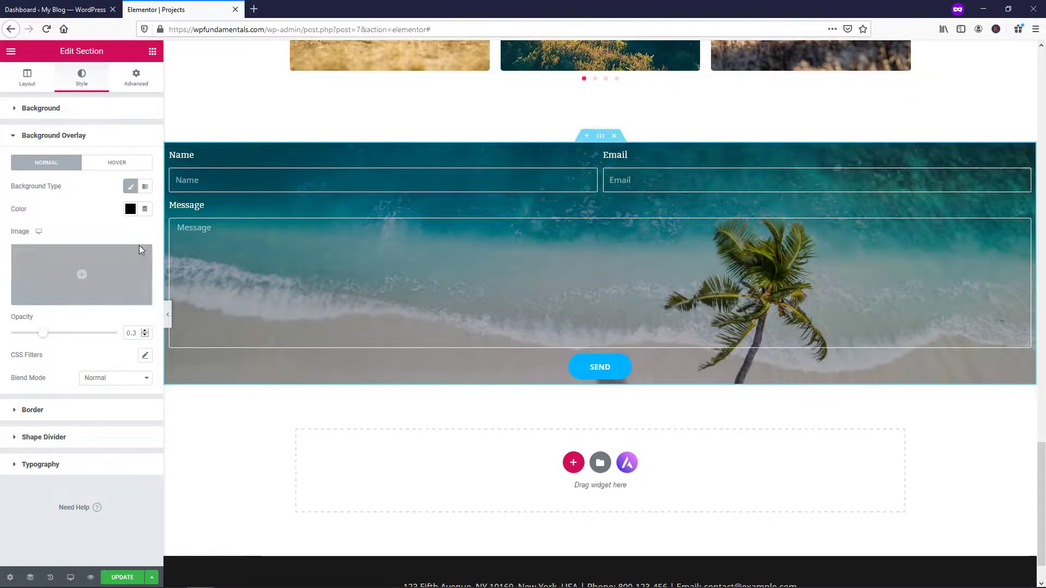
click(134, 576)
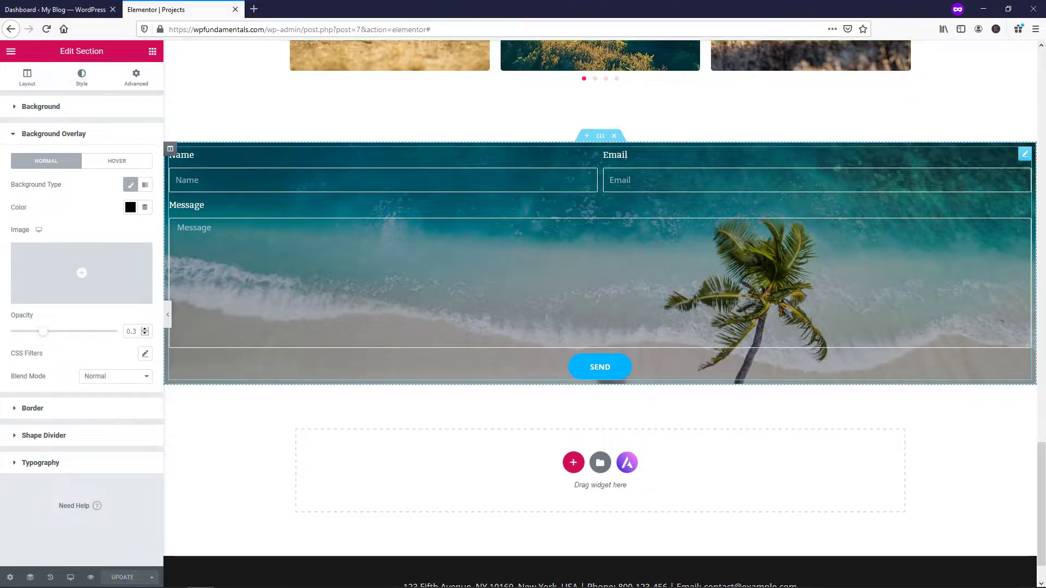
In the form's Advanced settings, unlink the padding sides and enter 15 as top padding
right_click(599, 240)
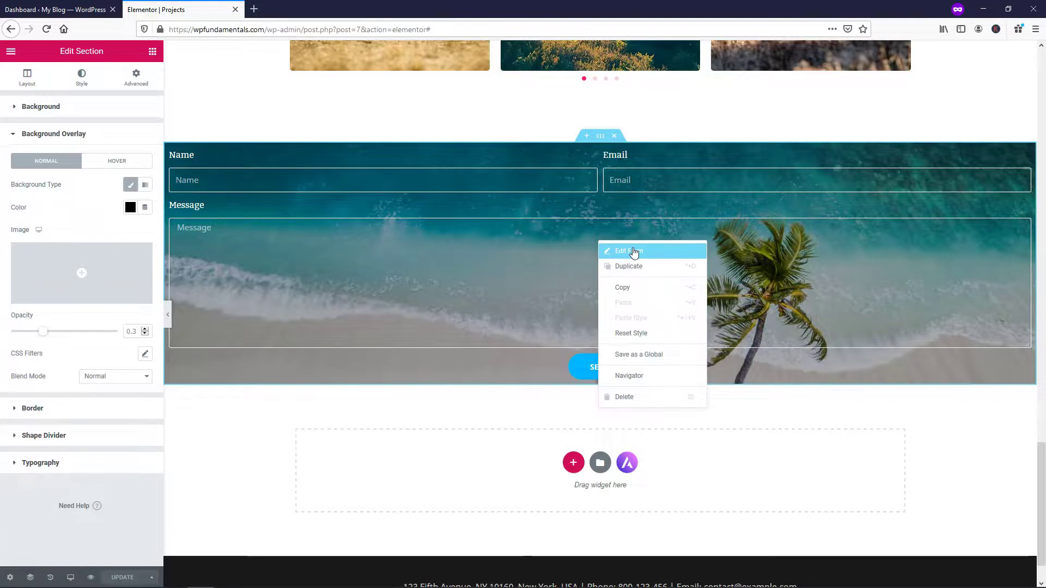
click(634, 250)
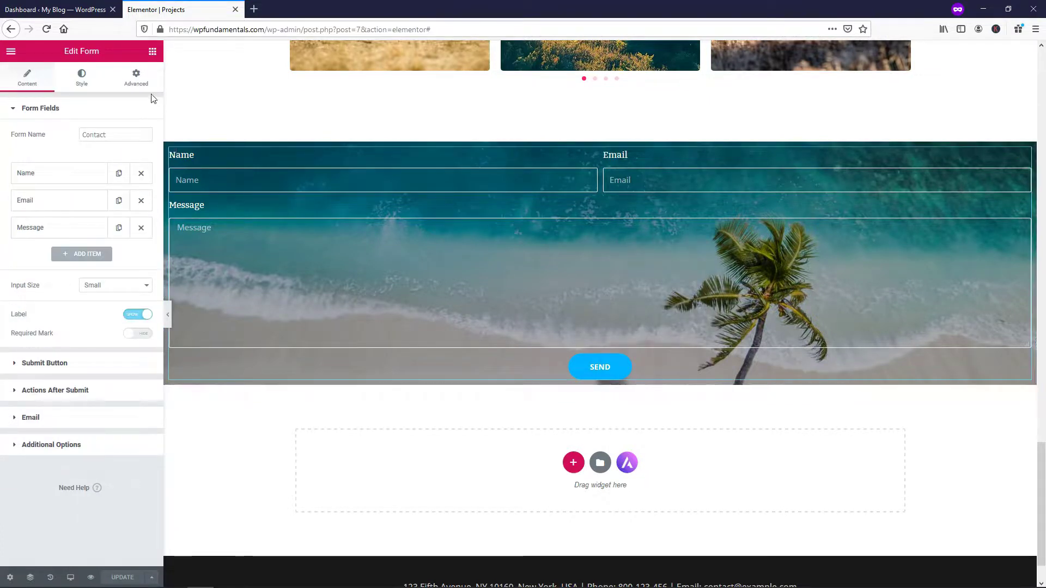
click(137, 83)
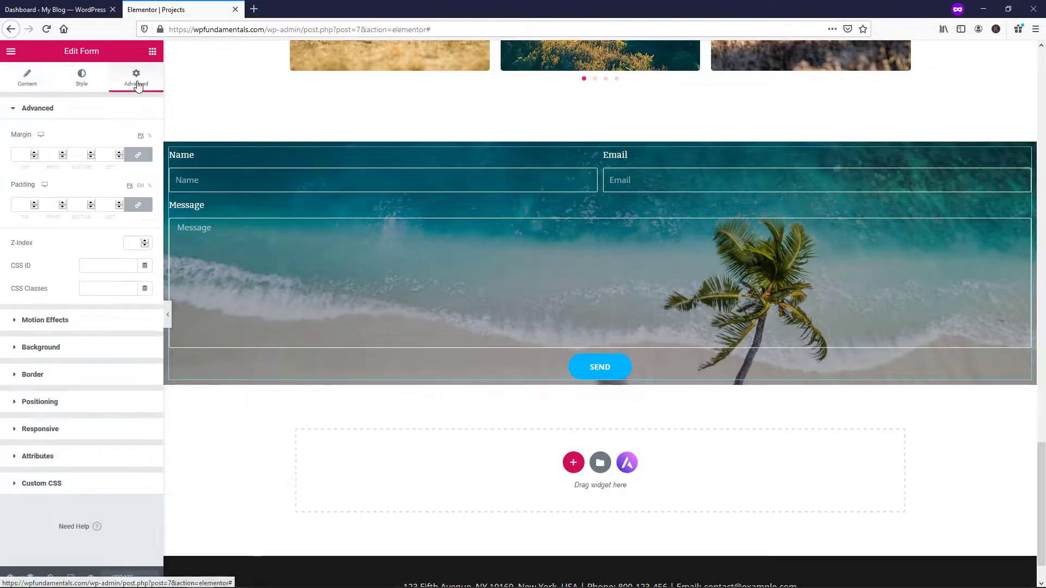
click(140, 207)
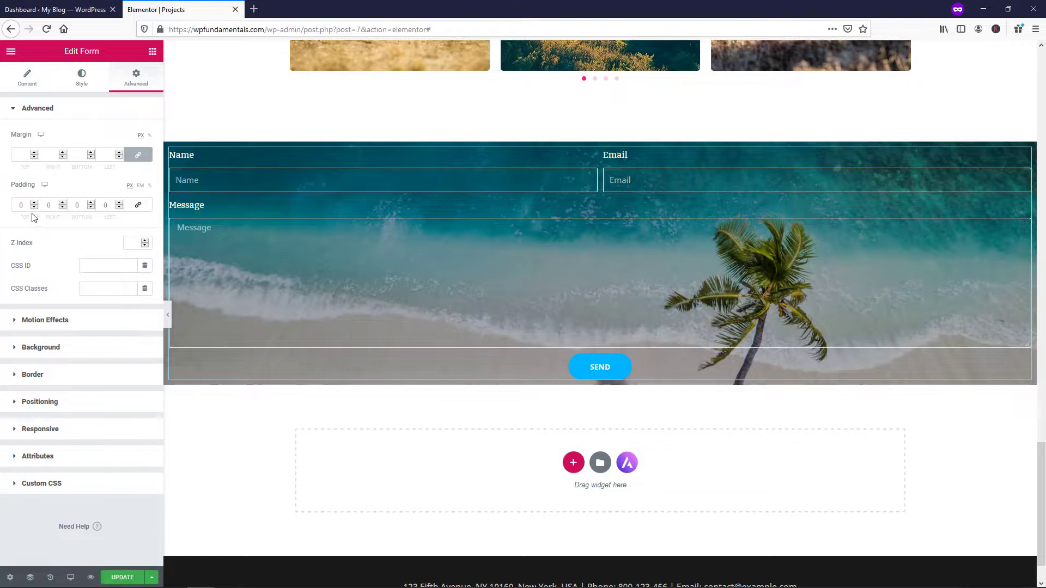
click(18, 205)
text(1)
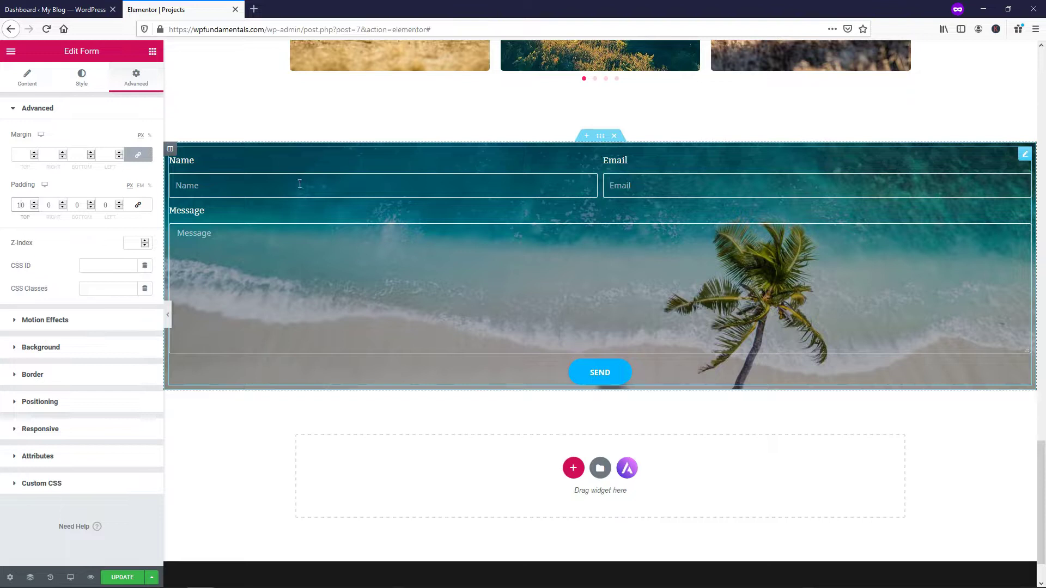
text(5)
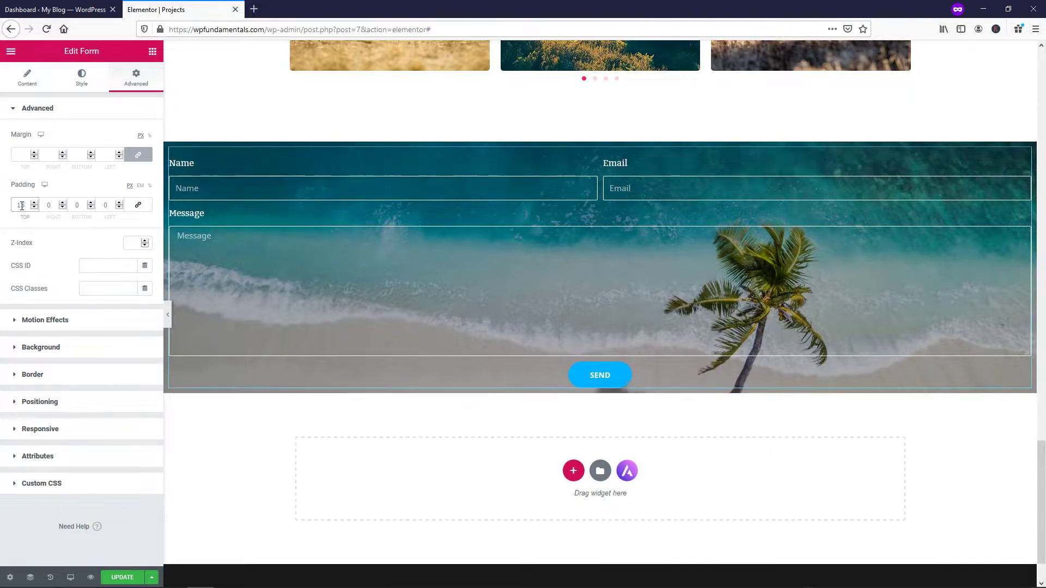
Enter 15 bottom padding and 50 for the right and left padding
click(78, 206)
text(15)
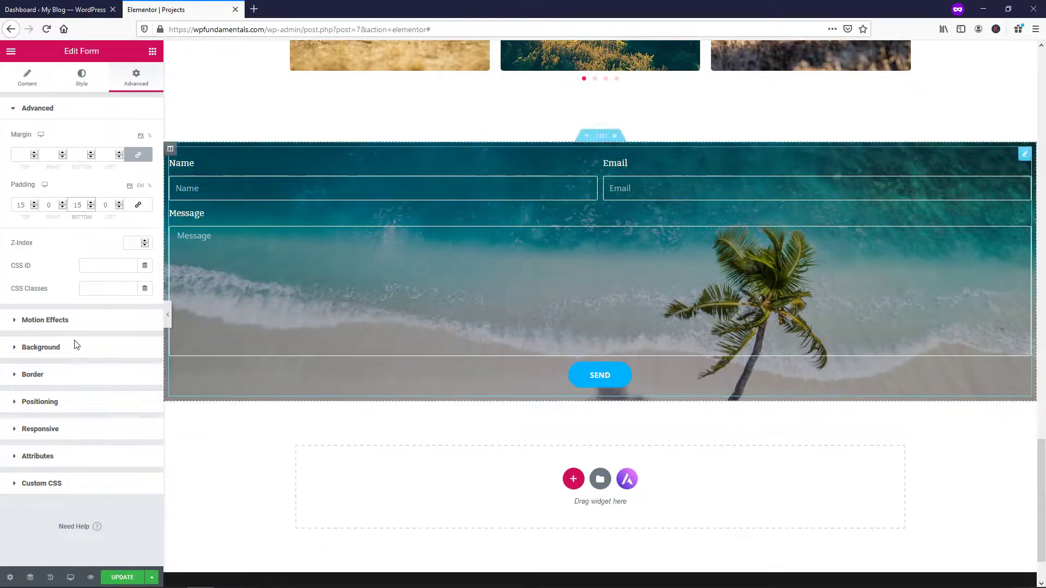
click(46, 205)
text(50)
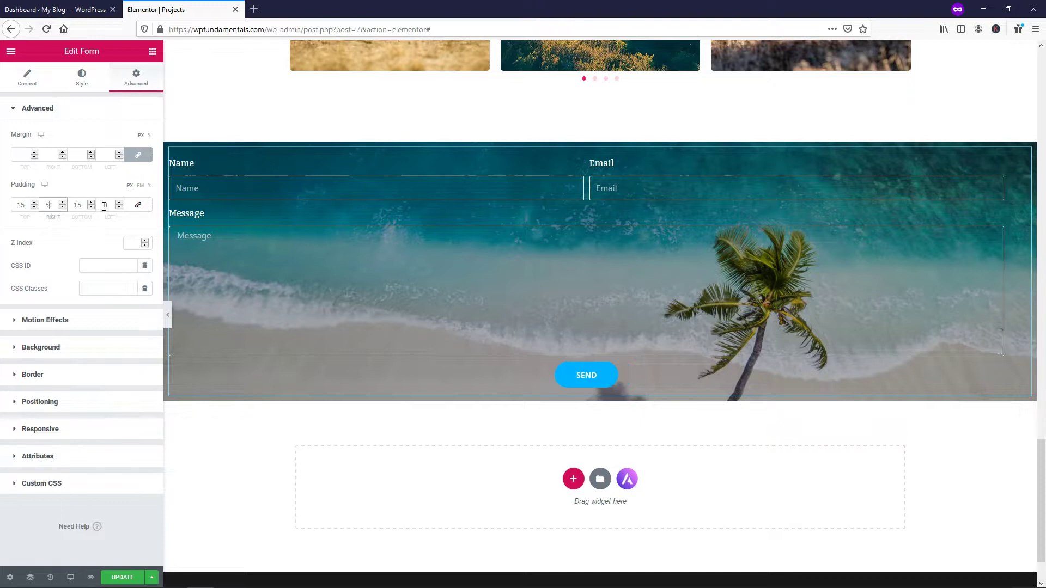
click(104, 206)
text(50)
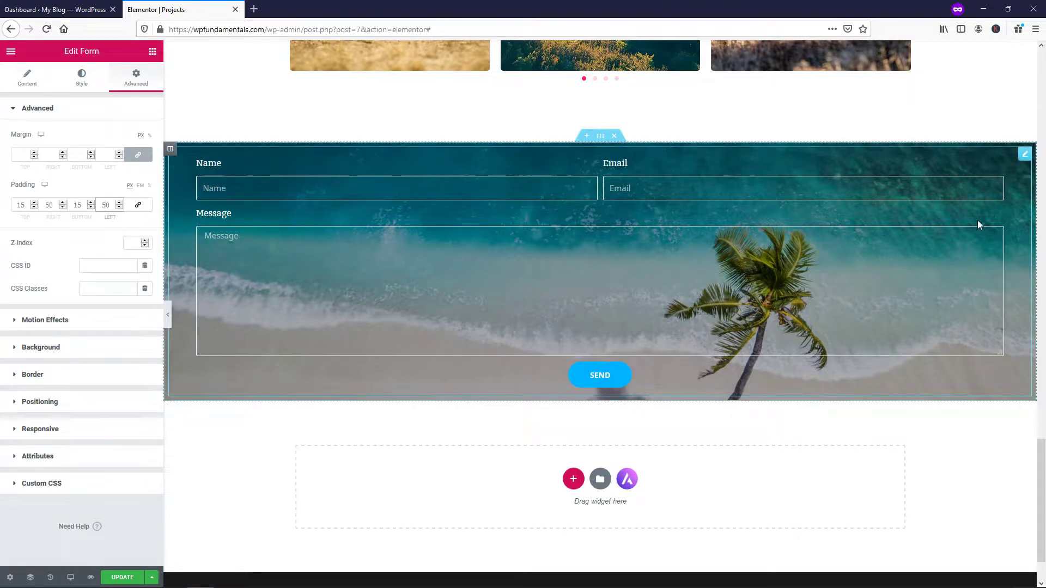
Replace the padding with 30 px top and bottom and 70 px left and right
drag(25, 204, 16, 204)
text(30)
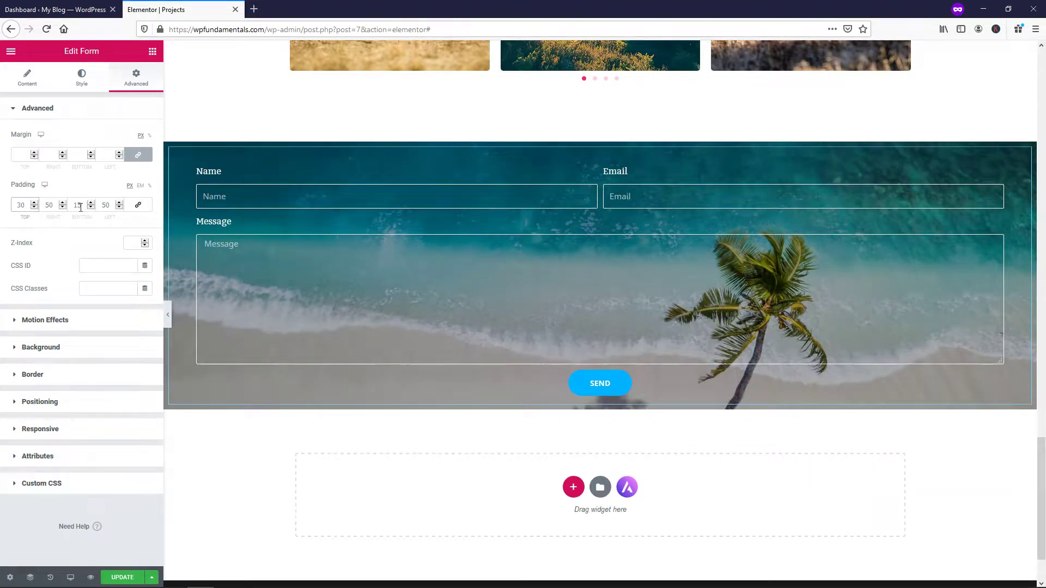
drag(80, 207, 43, 206)
text(30)
text(70)
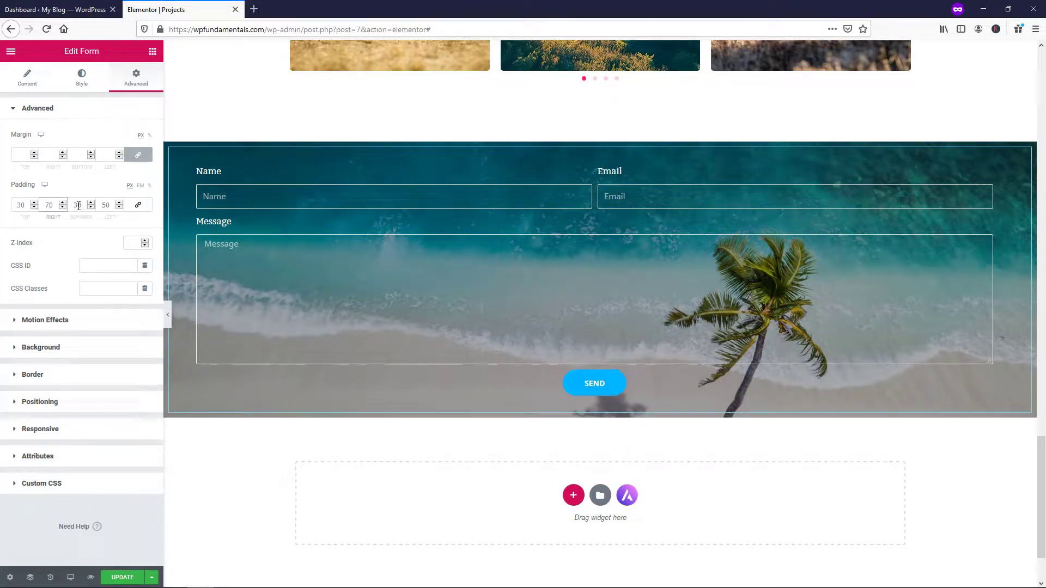
drag(109, 205, 101, 205)
text(70)
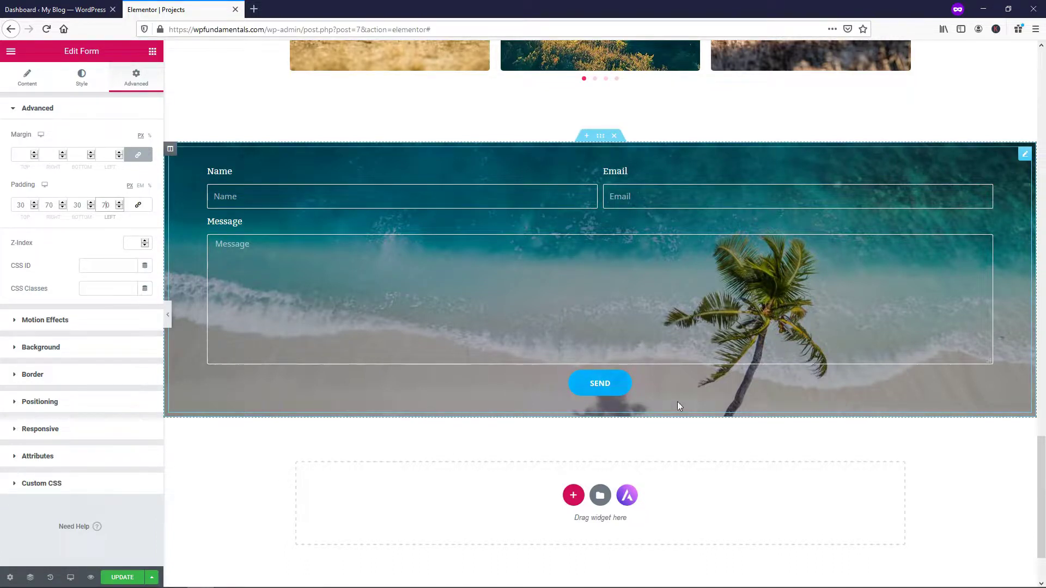
scroll(505, 267, up, 5)
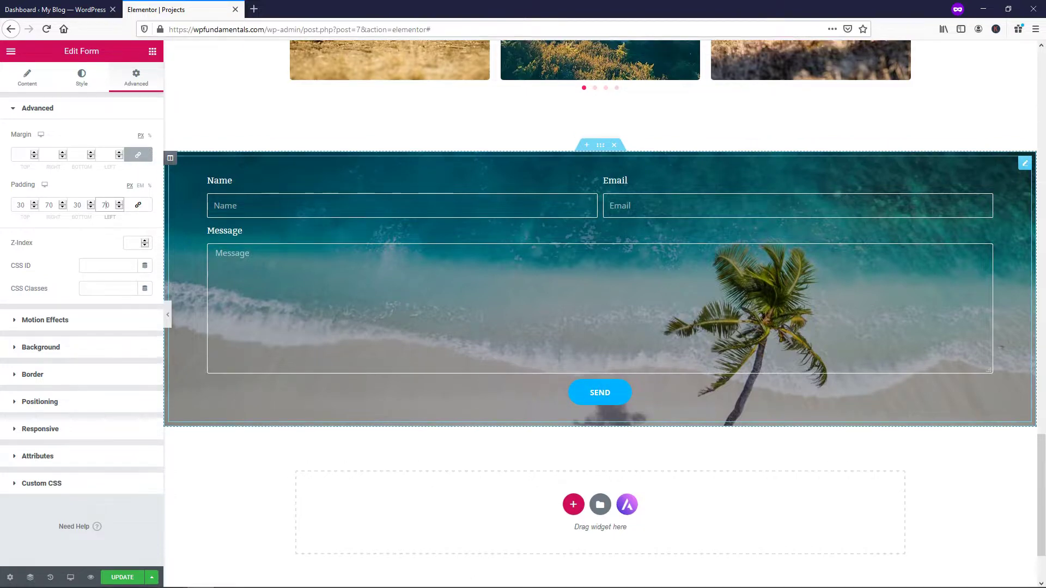
scroll(505, 267, down, 5)
scroll(508, 270, up, 15)
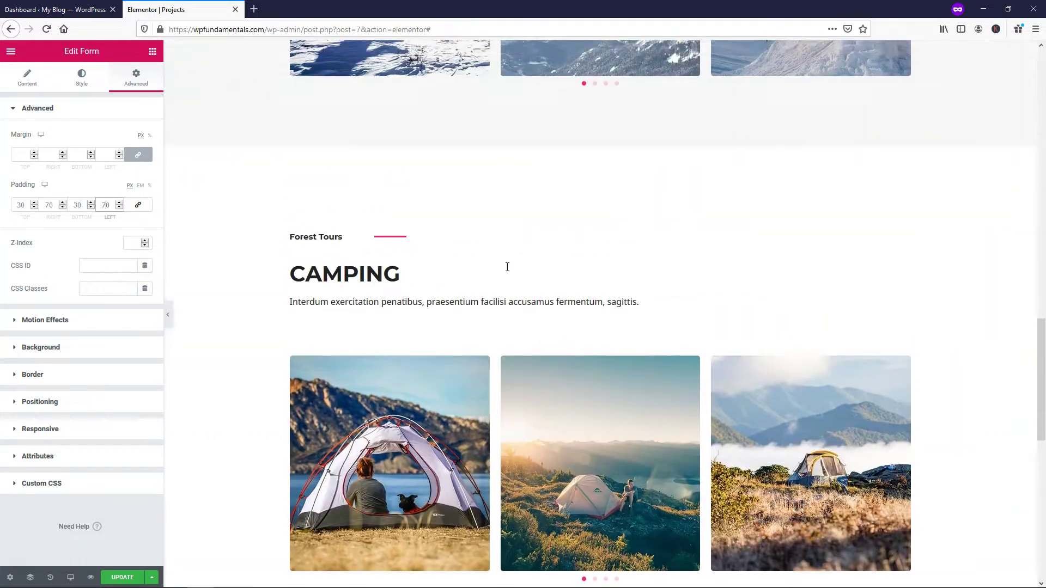
scroll(507, 270, down, 3)
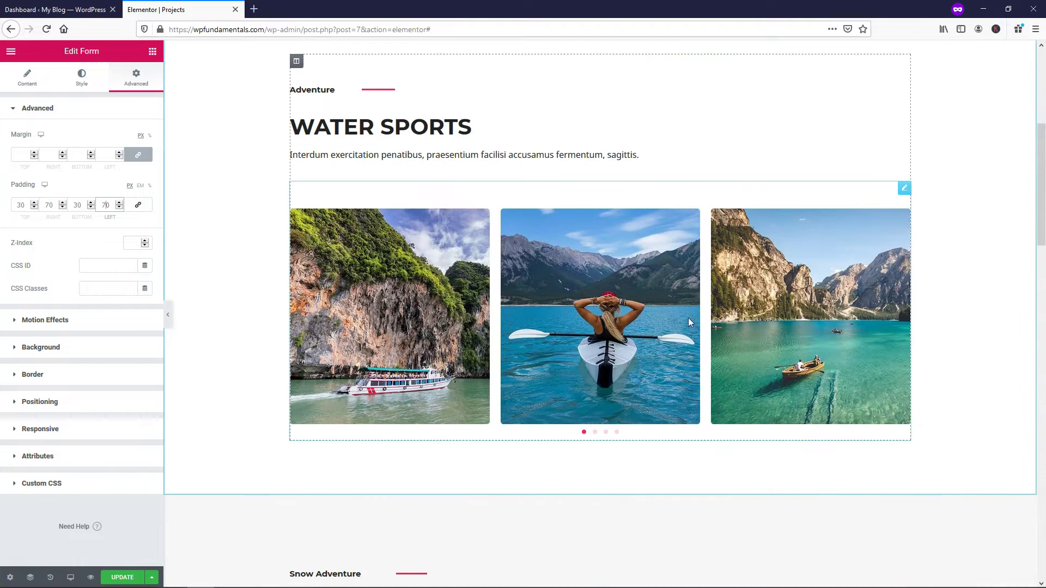
scroll(535, 368, down, 20)
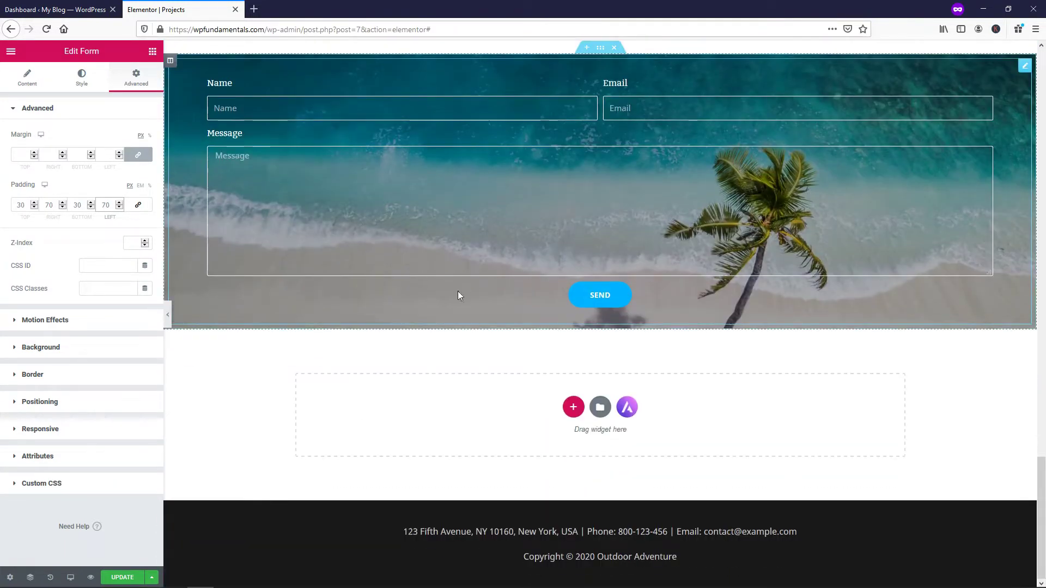
scroll(424, 294, up, 2)
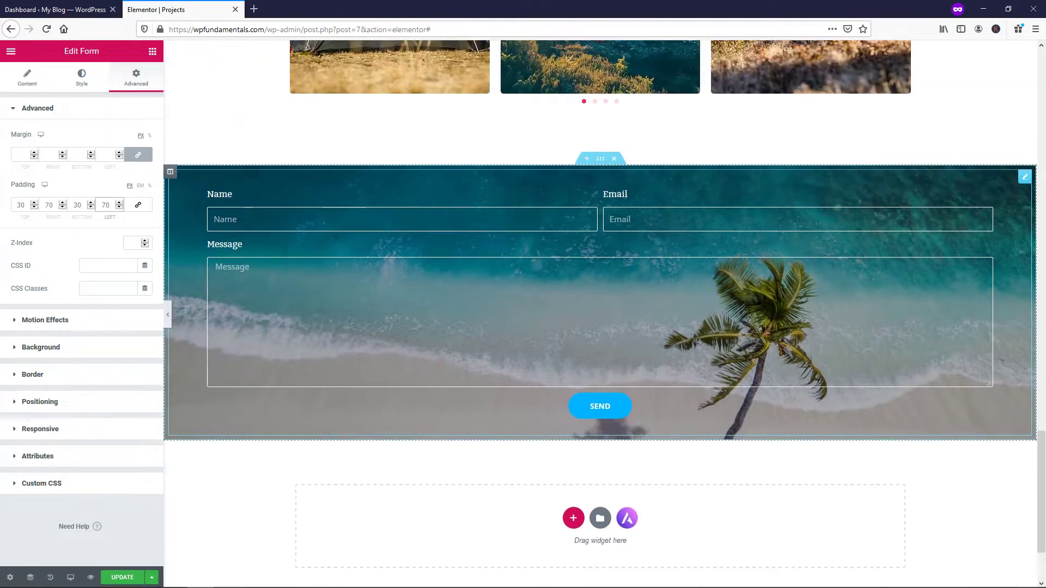